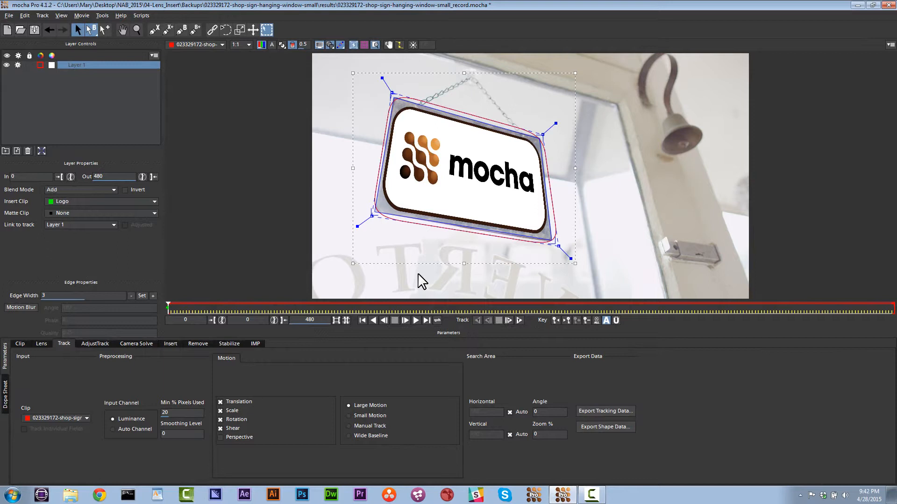
Step: With the insert clip set to None and the planar grid shown, track the sign layer forward with Perspective motion enabled
scroll(82, 202, "up", 1)
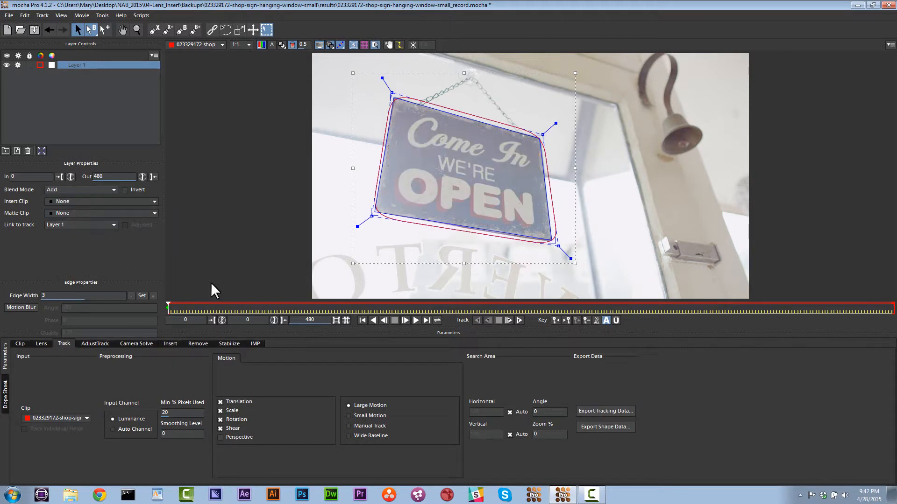
left_click(364, 44)
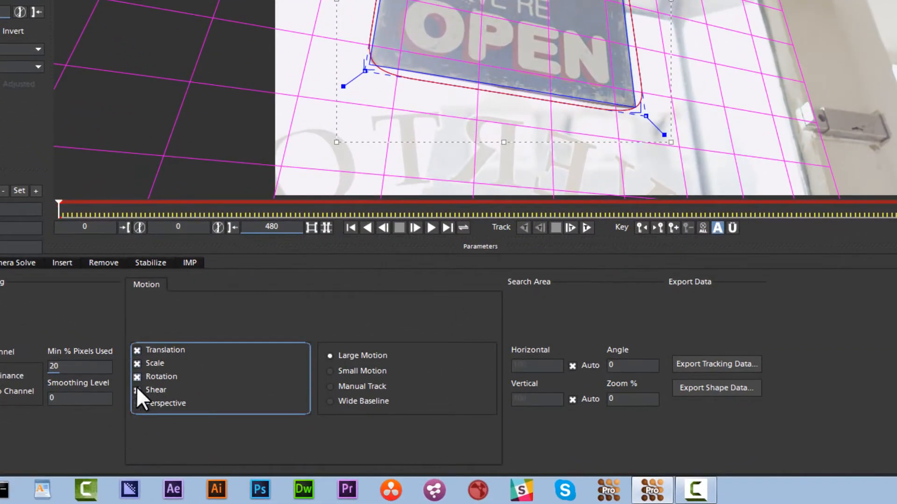
left_click(137, 403)
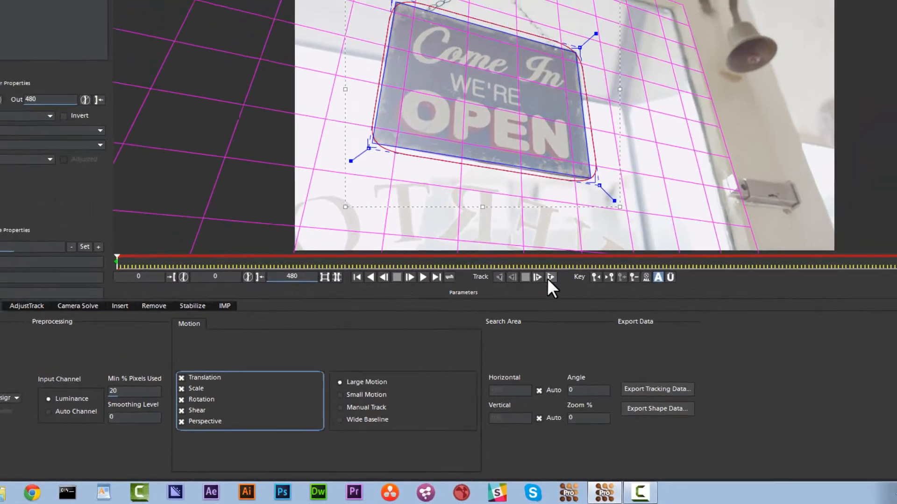
left_click(583, 230)
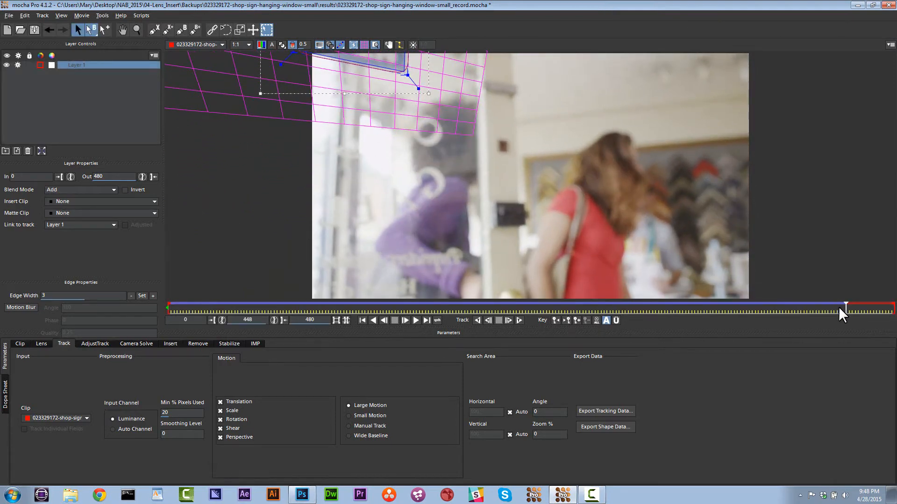
Step: Go back to frame 443 and move and reshape the layer's spline to surround the door post
left_click_drag(846, 307, 838, 309)
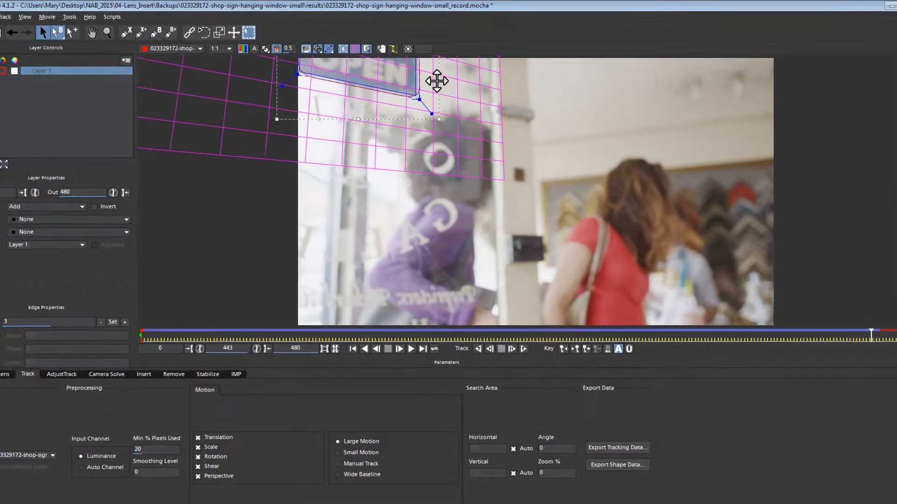
left_click_drag(438, 75, 561, 247)
left_click_drag(602, 355, 589, 364)
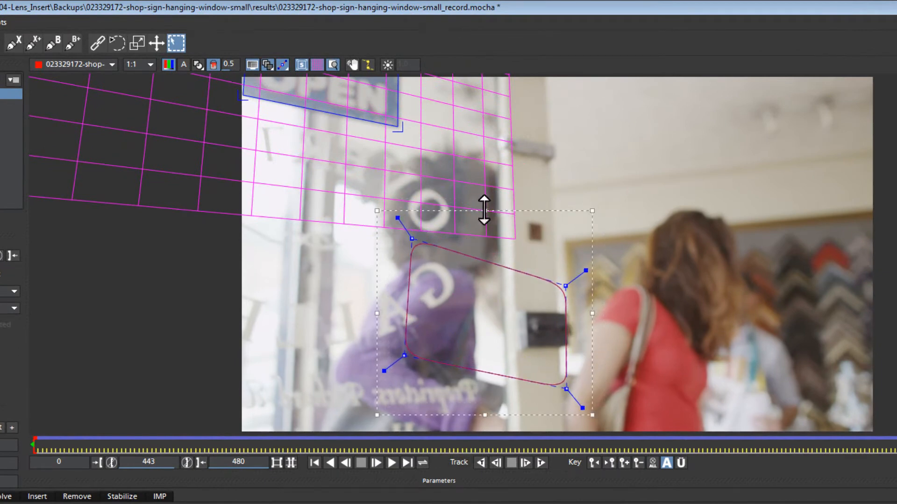
left_click_drag(484, 210, 496, 77)
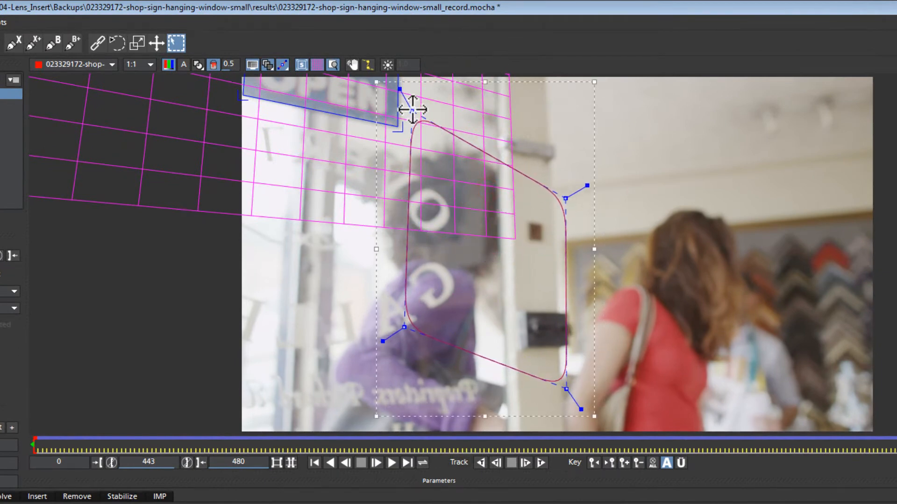
left_click_drag(412, 110, 500, 131)
left_click_drag(565, 198, 554, 139)
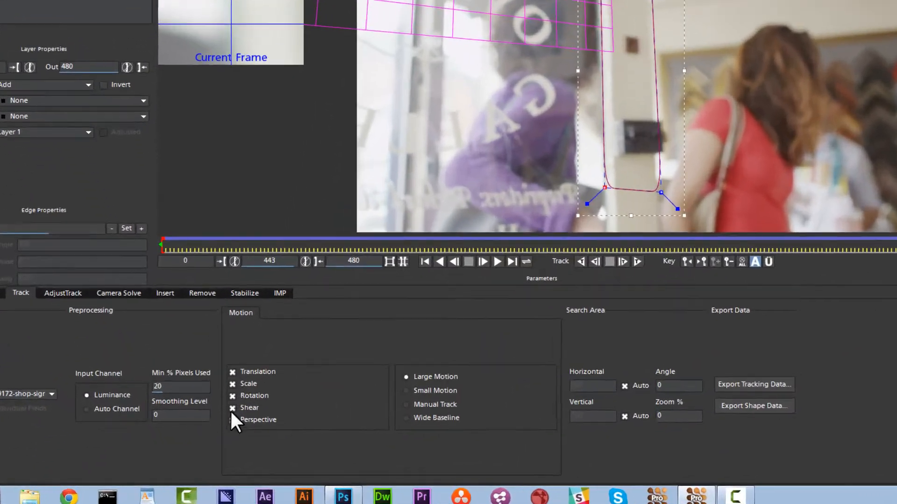
Step: Track the door post forward with Perspective motion enabled, then set the layer's out point to 464 and return to frame 0
left_click(219, 437)
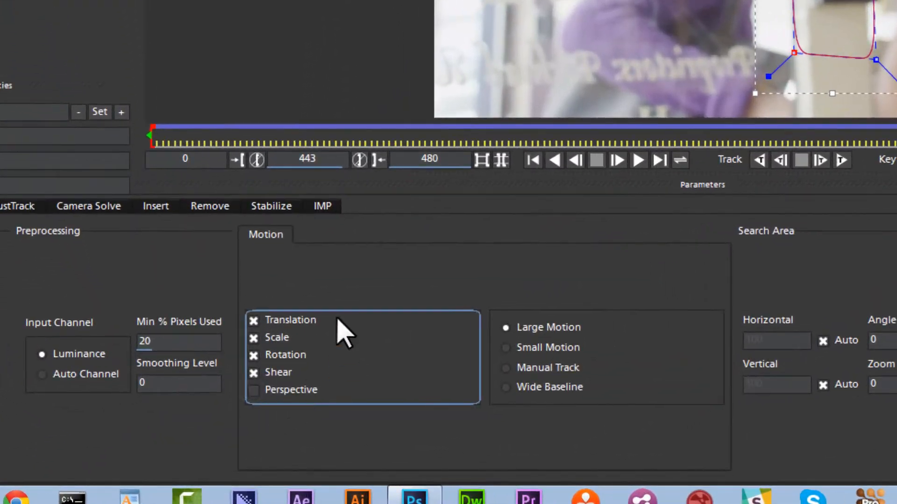
left_click(254, 390)
left_click(842, 160)
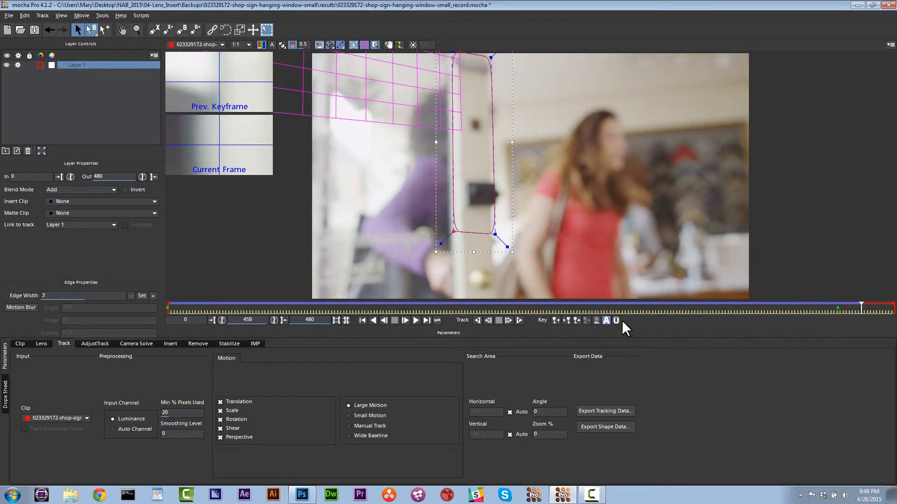
left_click(520, 320)
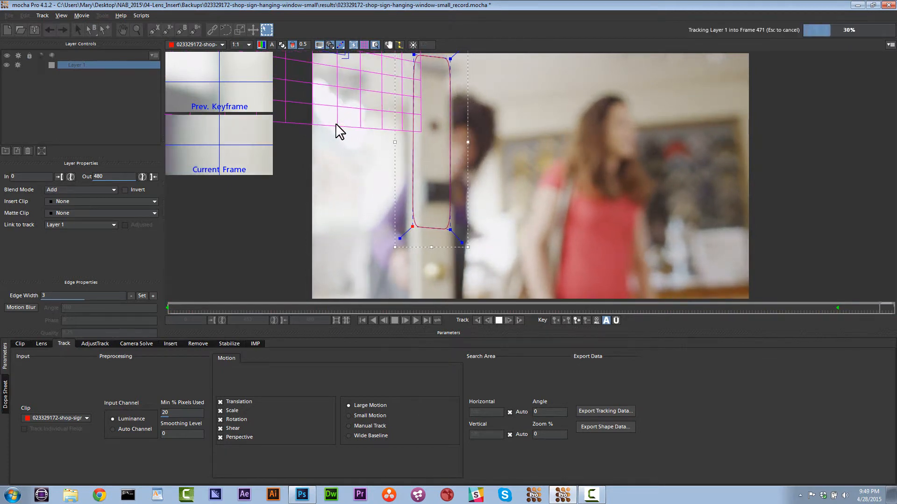
left_click_drag(875, 307, 142, 323)
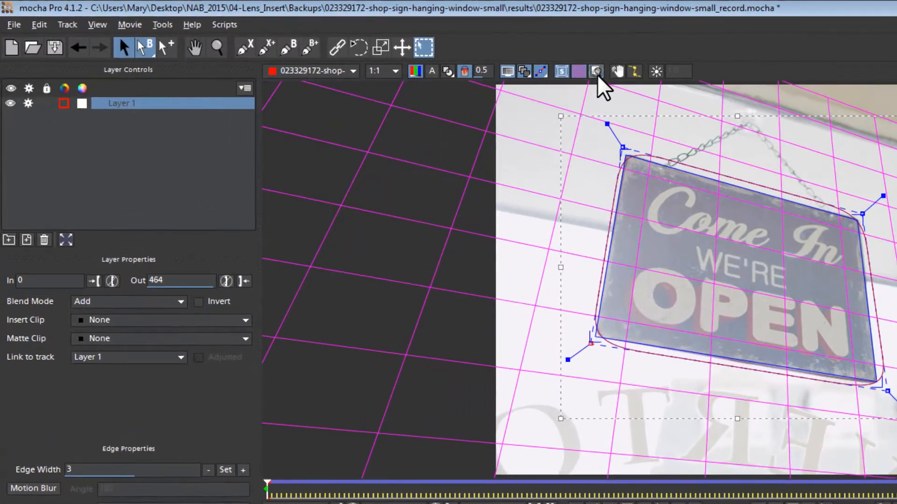
Step: Hide the zoom windows, the planar surface and the grid overlay around the sign
left_click(375, 44)
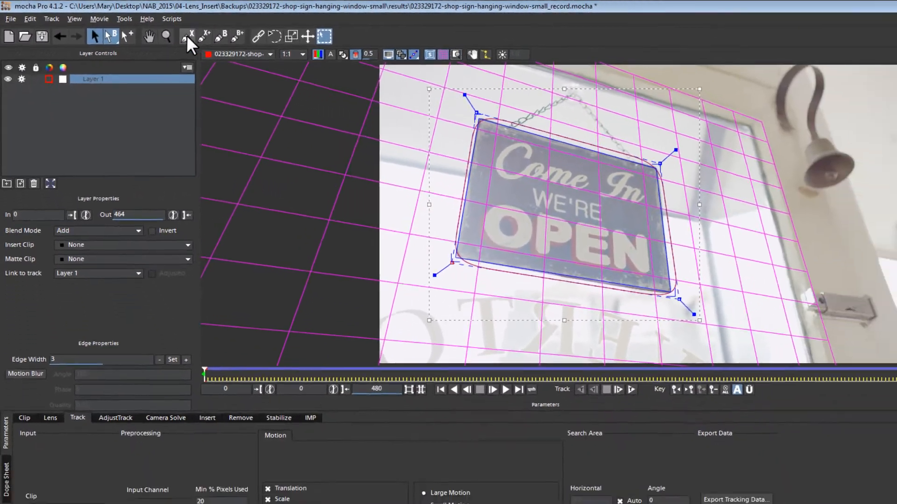
left_click(217, 48)
left_click_drag(752, 219, 750, 245)
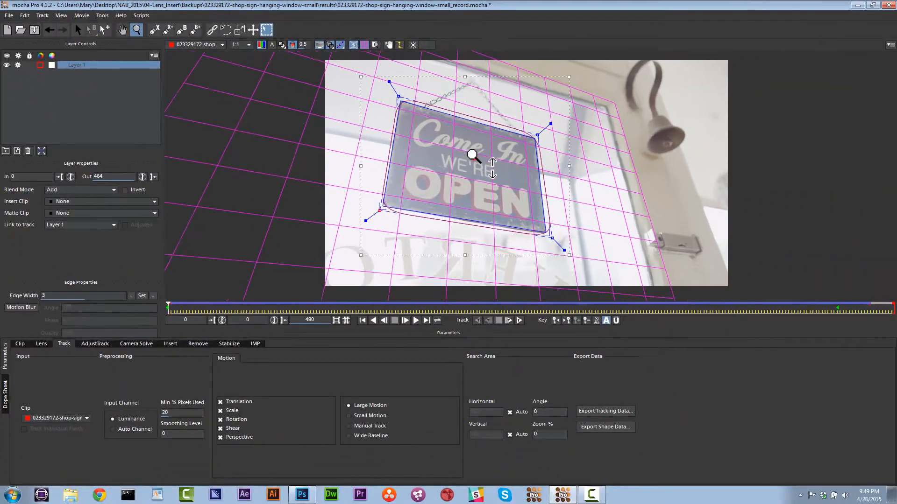
left_click_drag(473, 155, 401, 133)
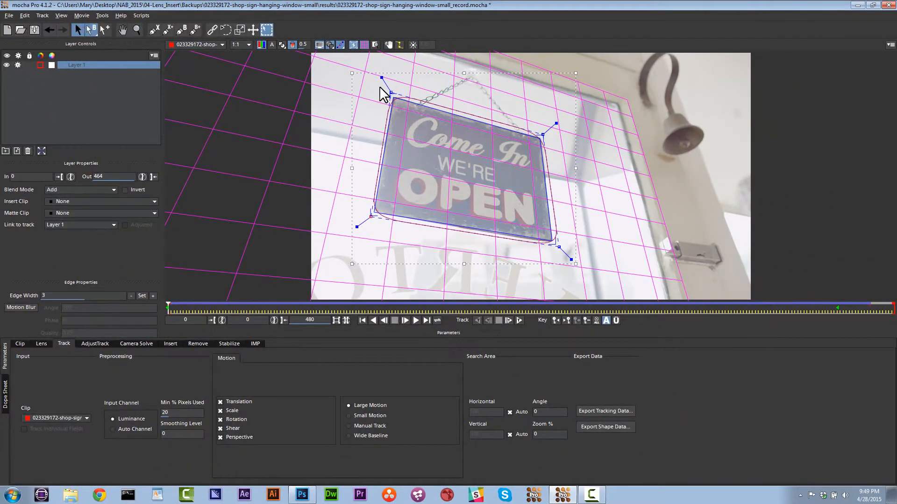
left_click(352, 45)
left_click(364, 45)
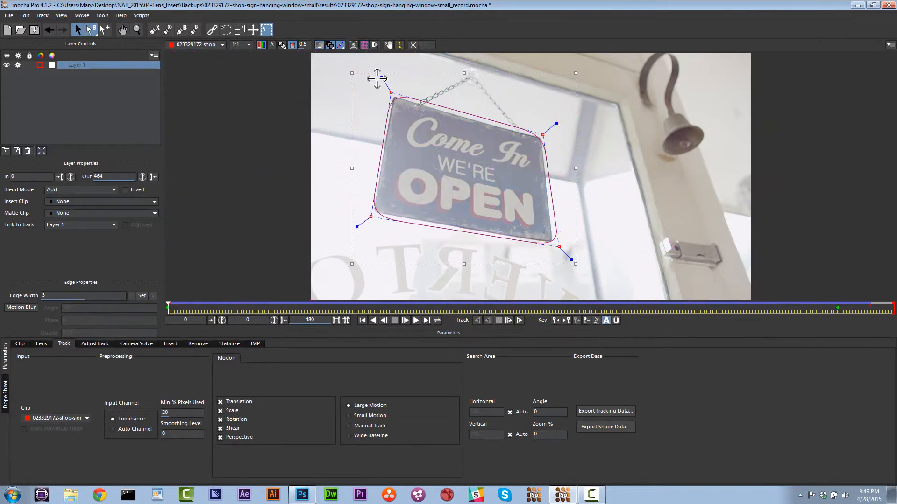
Step: Sharpen the spline's corners and fit its four points to the corners of the sign at frame 0
left_click_drag(377, 78, 391, 96)
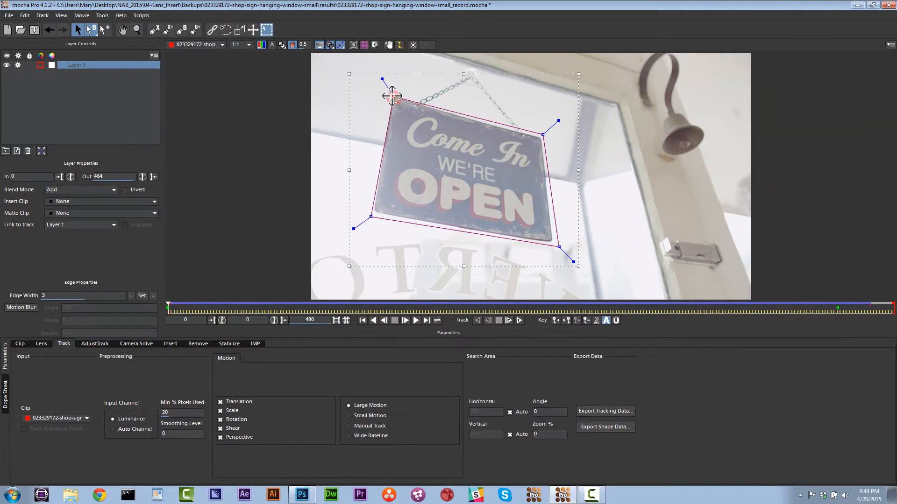
left_click_drag(543, 132, 540, 135)
left_click_drag(559, 246, 551, 243)
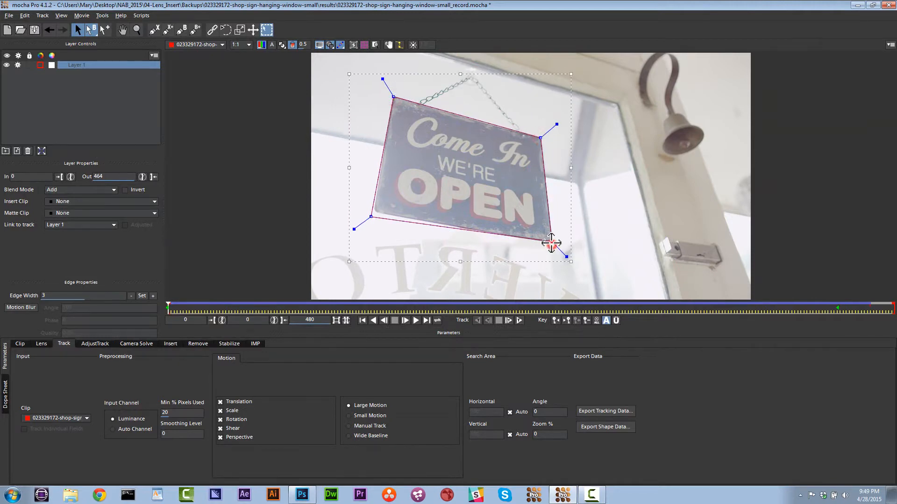
left_click_drag(373, 216, 376, 212)
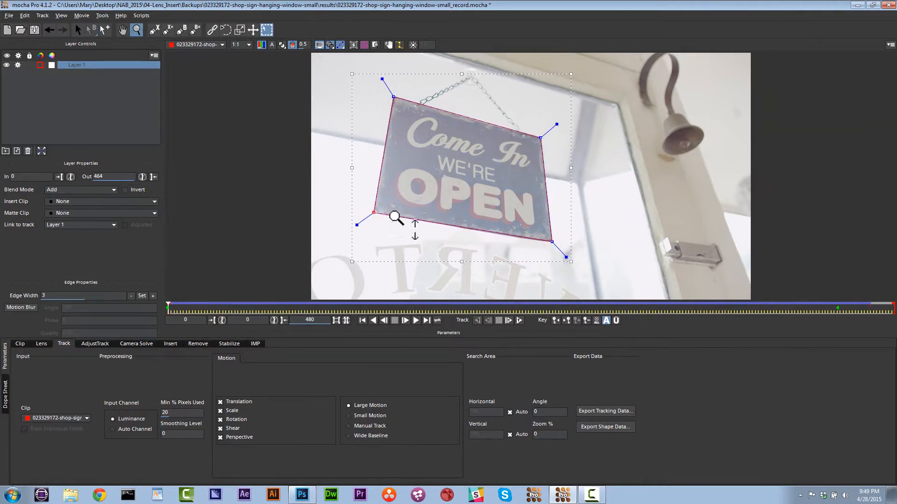
Step: Add spline points at the sign's lower-left corner and position them to follow its rounded edge
left_click(394, 215)
left_click_drag(386, 220, 418, 88)
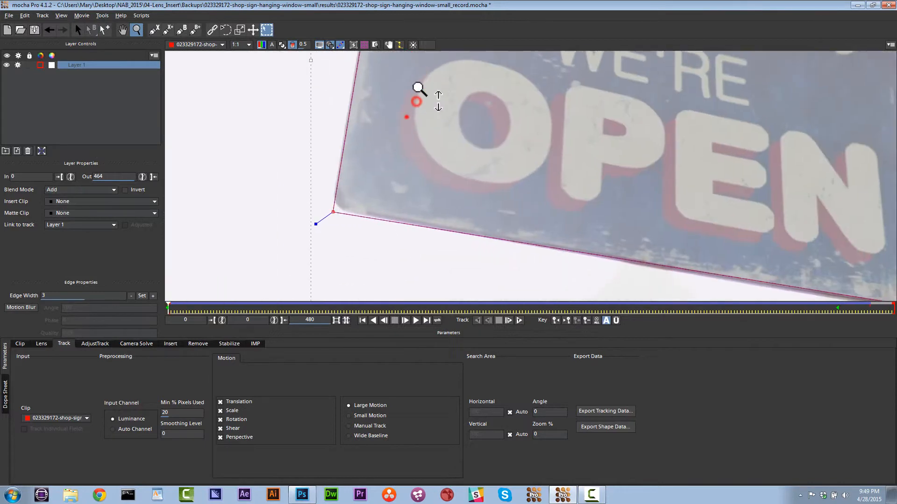
left_click(103, 31)
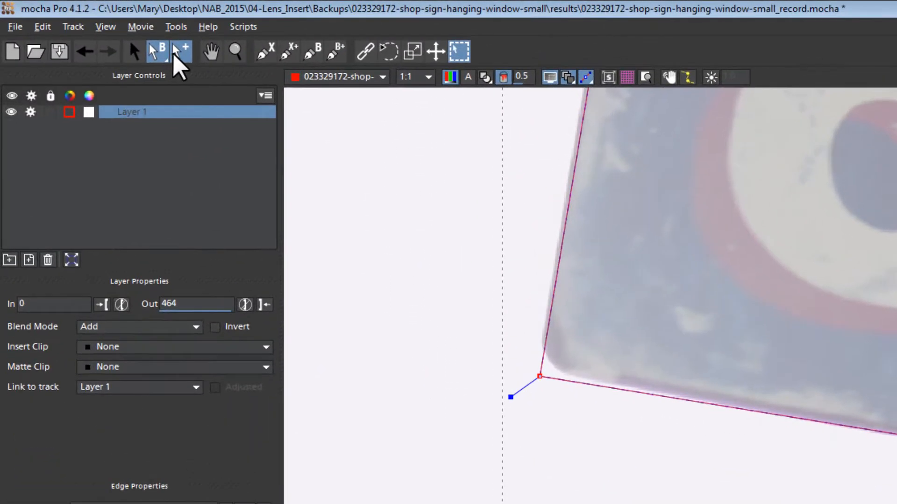
left_click(509, 328)
left_click_drag(538, 324, 542, 334)
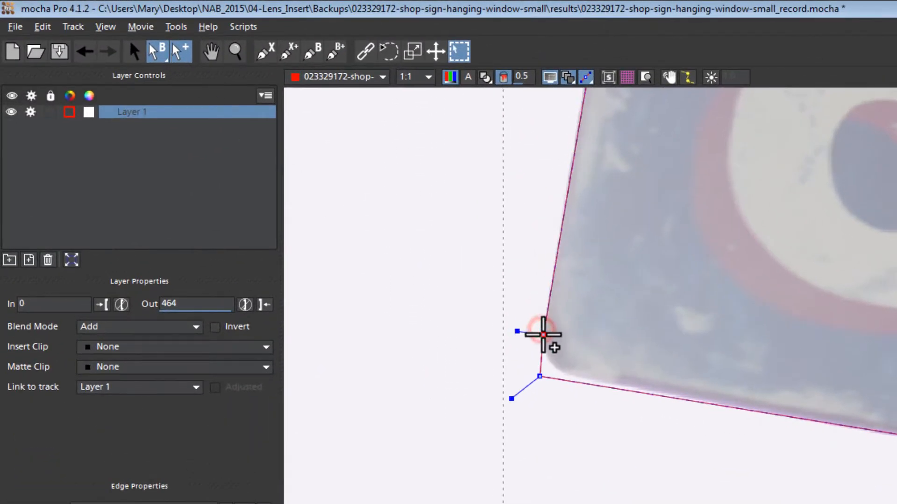
left_click_drag(540, 376, 564, 369)
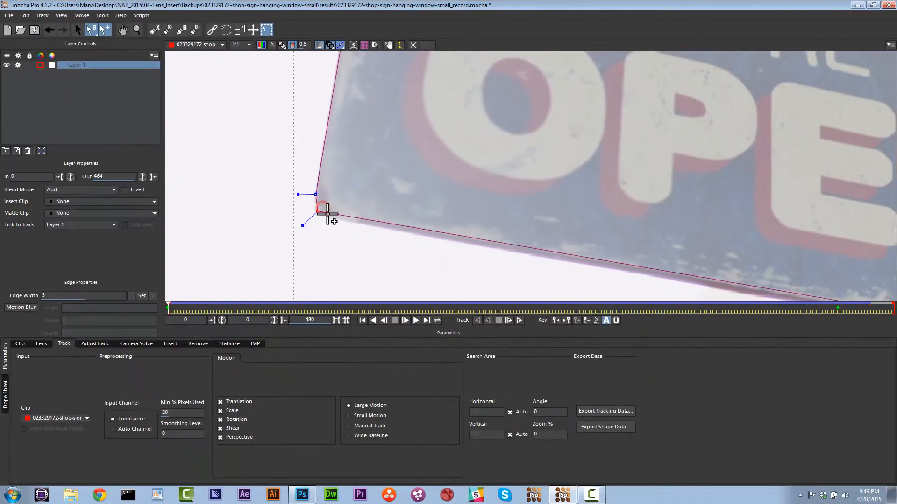
left_click(329, 218)
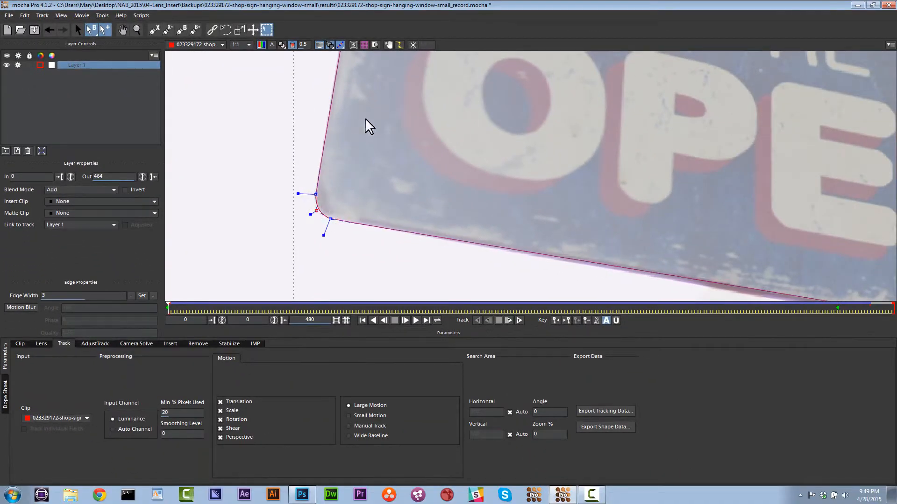
Step: Add points on both sides of the sign's upper-left corner and adjust the corner point to match its rounding
left_click(371, 212)
key("x")
left_click_drag(376, 176, 360, 229)
left_click_drag(390, 158, 370, 278)
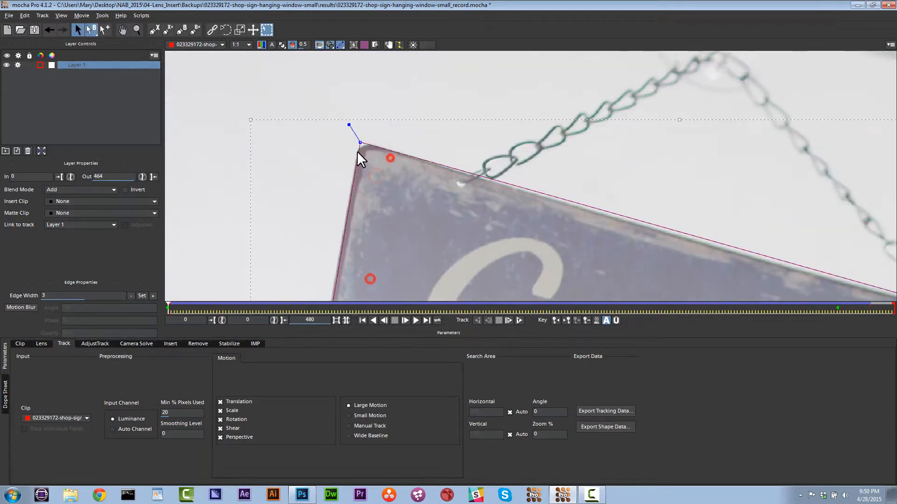
left_click(359, 152)
left_click(373, 146)
left_click_drag(360, 143, 359, 146)
Step: Add a spline point midway along the sign's top edge and align it with the edge
key("x")
left_click_drag(571, 213, 371, 143)
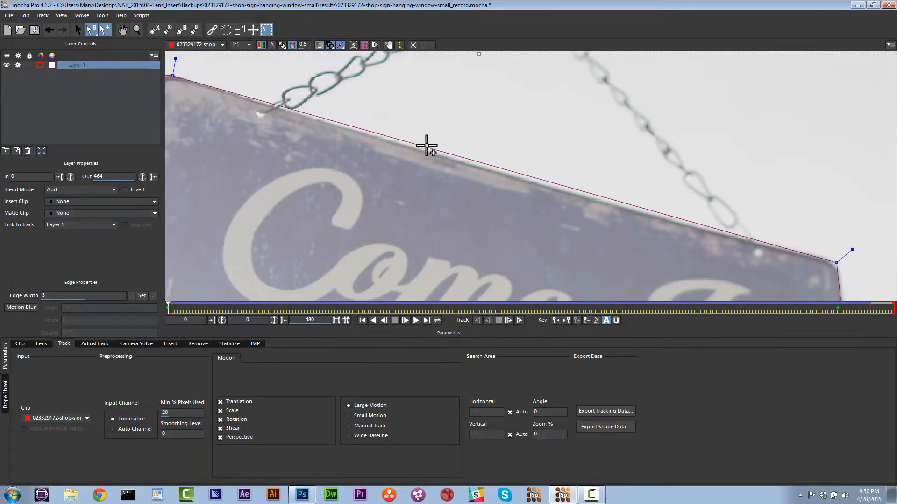
left_click_drag(484, 163, 484, 169)
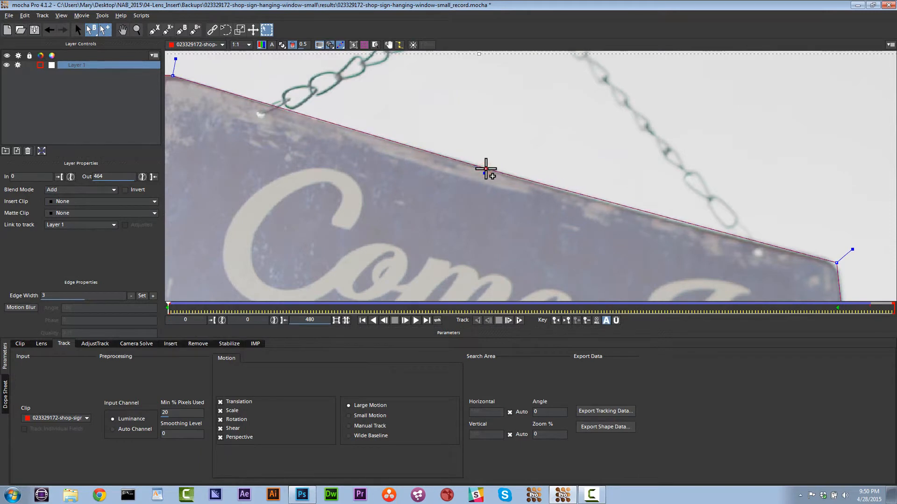
Step: Add points on both sides of the sign's upper-right corner and adjust the spline to its rounding
key("x")
left_click_drag(694, 247, 501, 153)
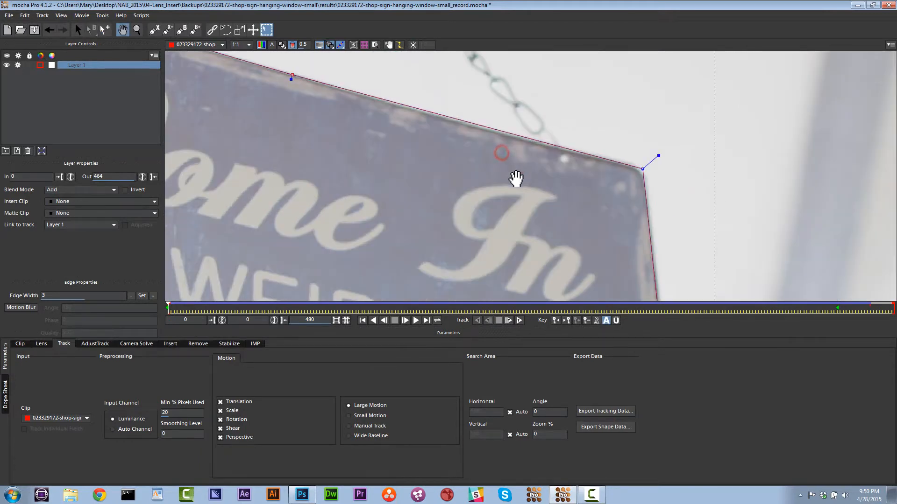
key("s")
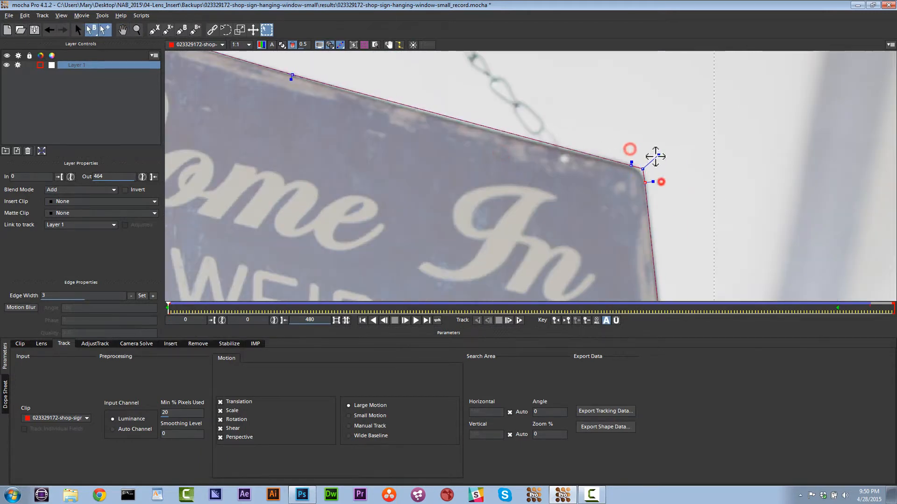
left_click_drag(655, 157, 620, 169)
Step: Add points around the sign's lower-right corner and adjust the spline to its rounding
key("x")
left_click_drag(487, 230, 525, 76)
left_click_drag(544, 142, 540, 176)
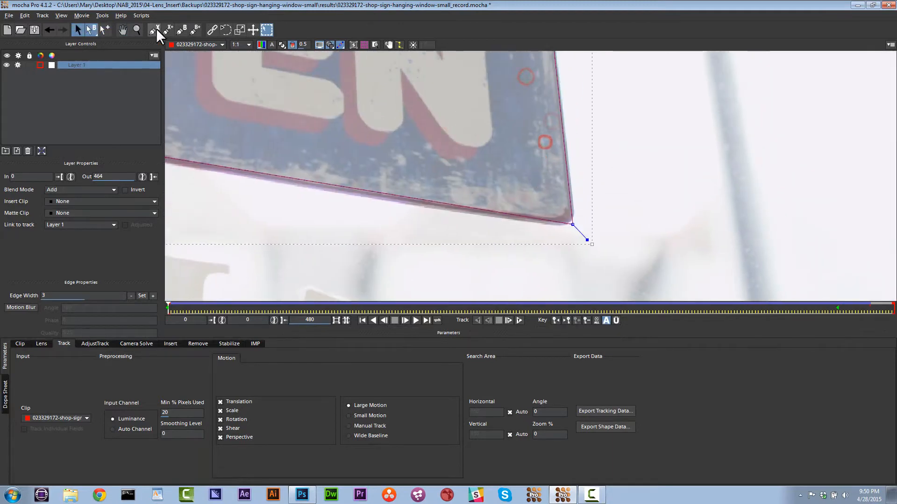
left_click(571, 224)
left_click_drag(540, 218, 573, 222)
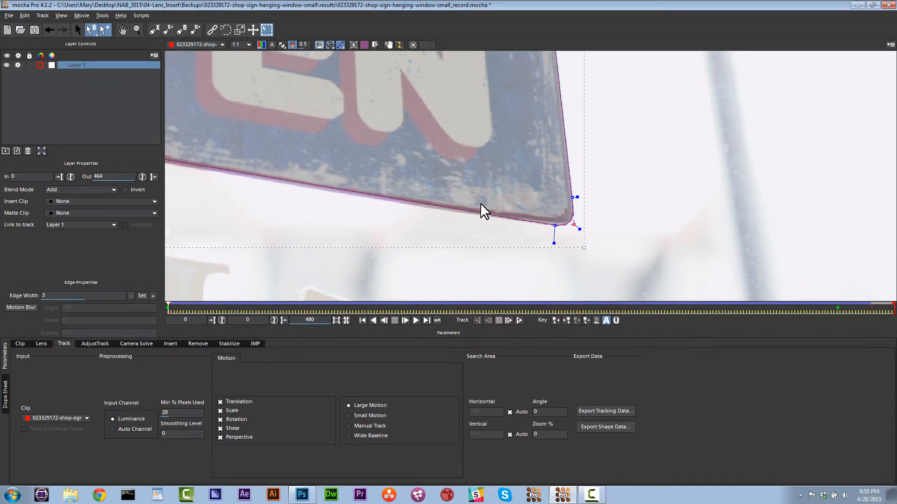
Step: Add a spline point midway along the sign's bottom edge and align it with the edge
left_click_drag(343, 153, 628, 200)
left_click_drag(523, 162, 462, 162)
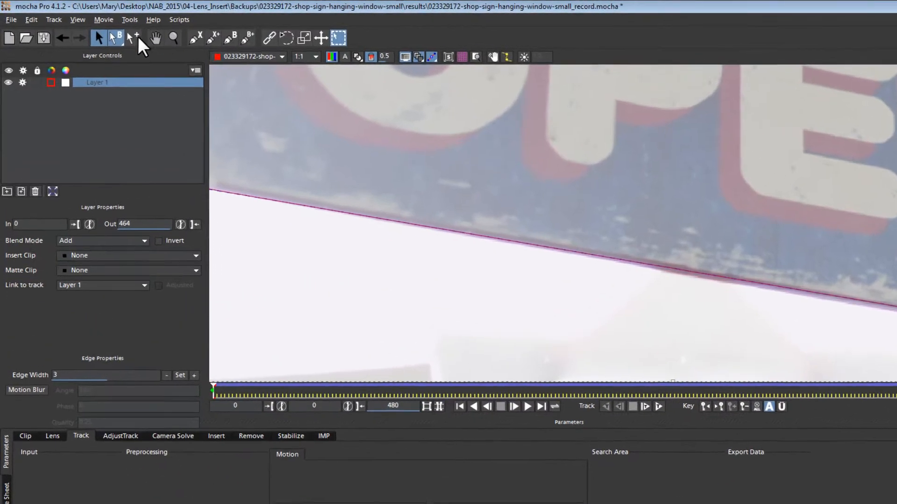
left_click(135, 37)
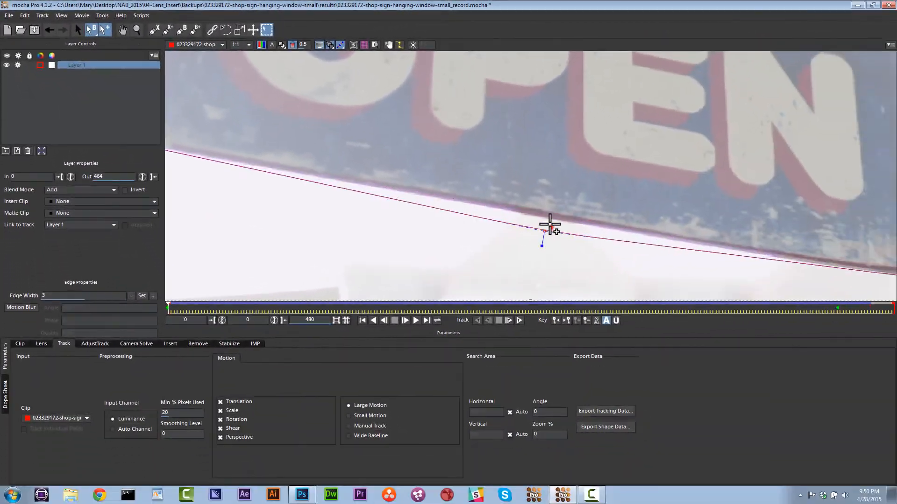
left_click(702, 284)
Step: View the whole sign and play the shot from frame 0 to check how the refined spline follows it
left_click(137, 30)
key("x")
left_click_drag(525, 135, 438, 197)
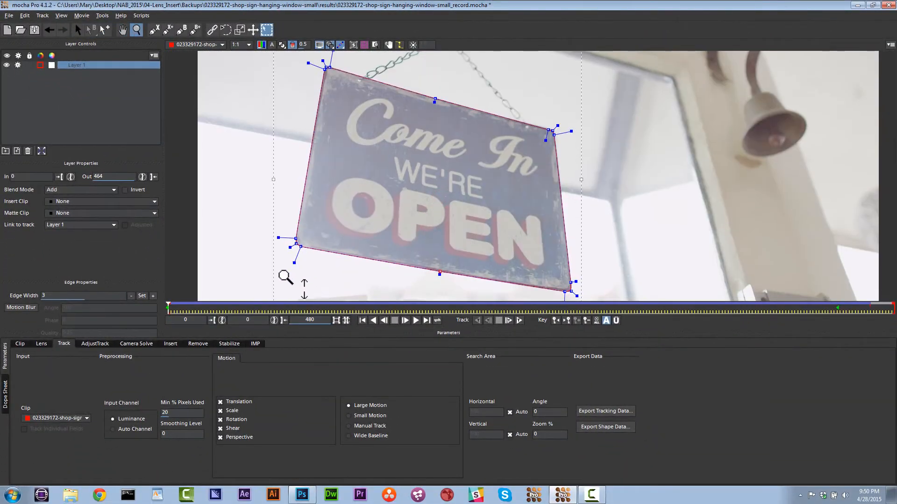
key("space")
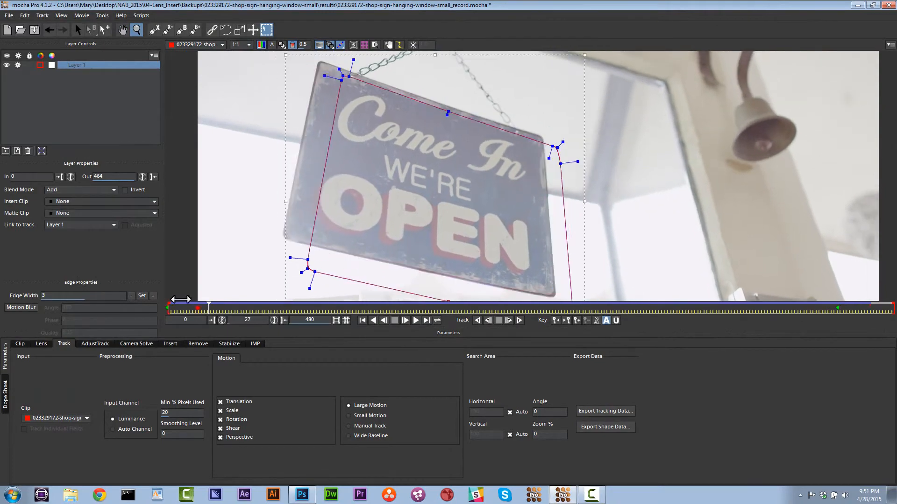
Step: Delete the spline keyframe at frame 443 and return to frame 60 of the shot
left_click_drag(198, 308, 818, 321)
left_click(567, 321)
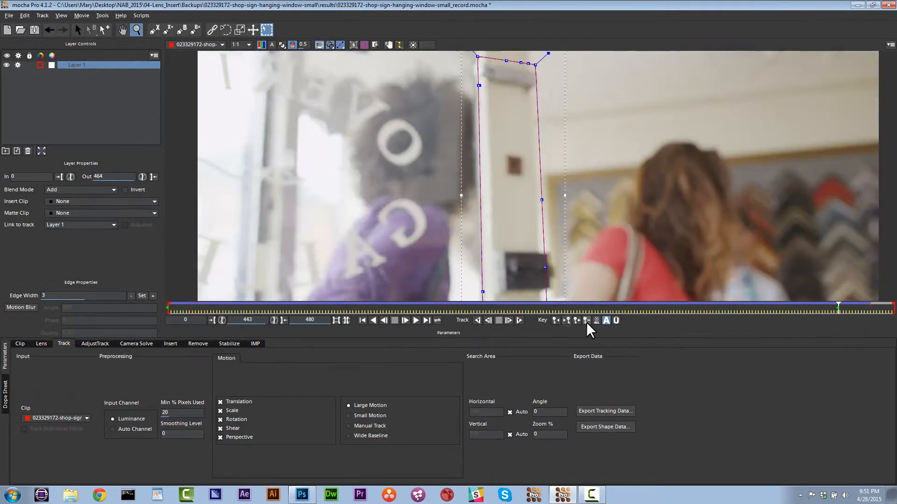
left_click(587, 321)
left_click_drag(839, 308, 259, 318)
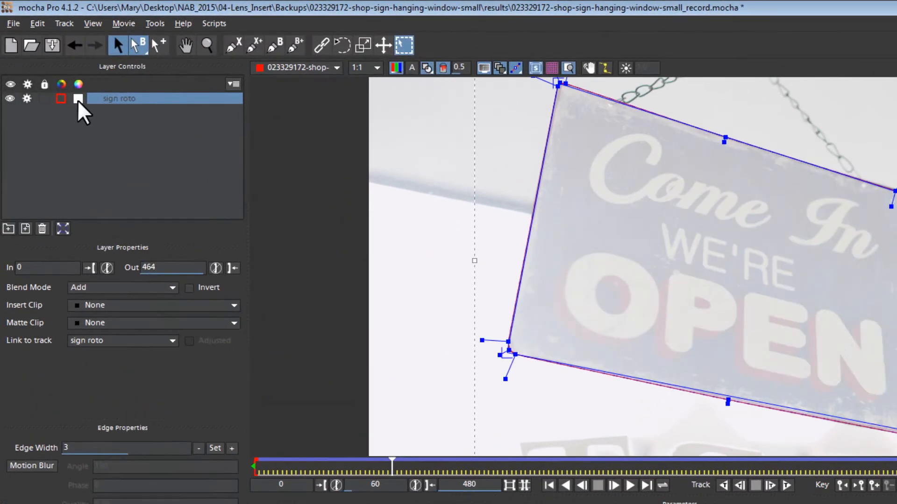
Step: Set the sign roto layer's matte color to magenta (170, 0, 127) and apply an edge width of 10
left_click(78, 99)
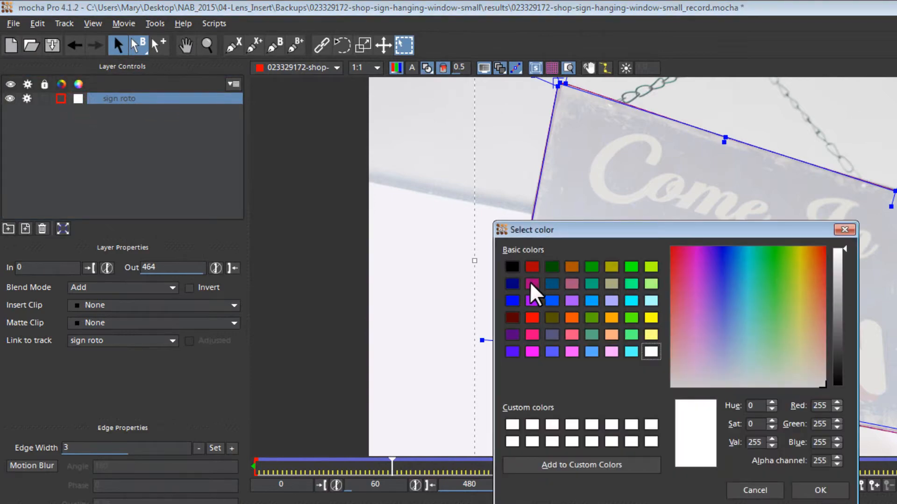
left_click(531, 283)
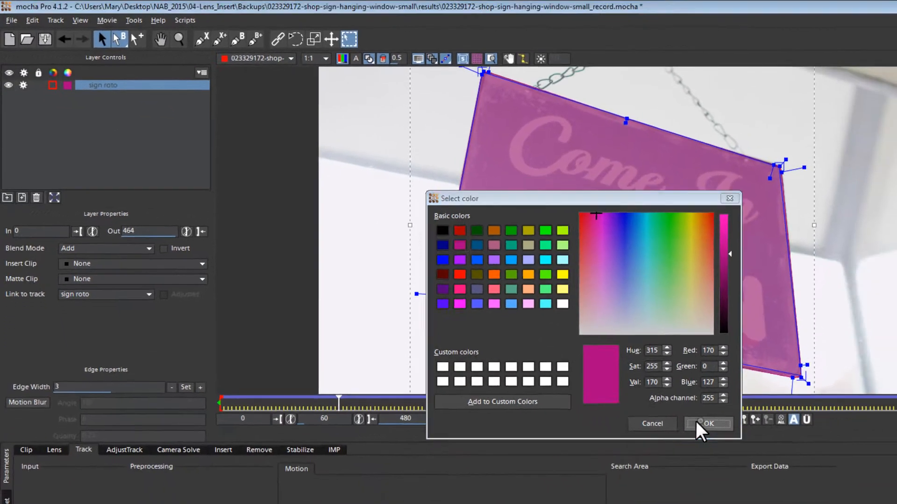
left_click(820, 490)
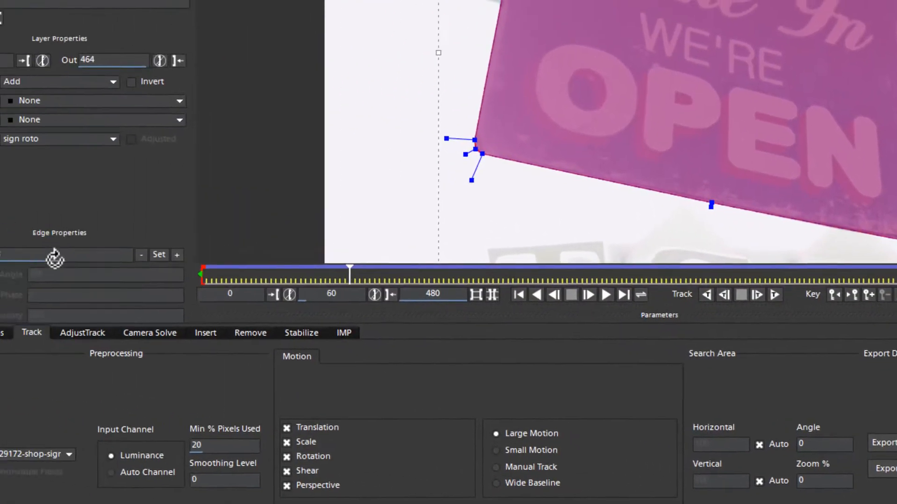
left_click(115, 269)
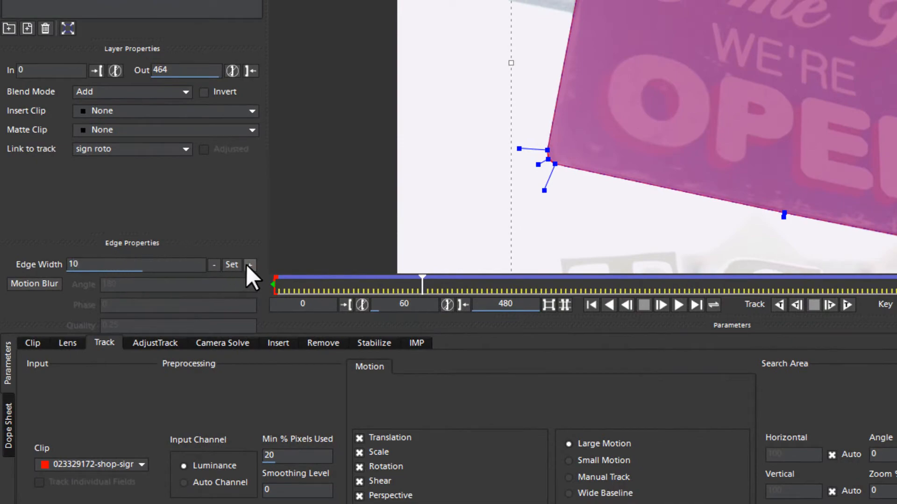
Step: Select the spline points at the sign's lower-left and lower-right corners and move them onto the sign's edges at frame 60
left_click_drag(517, 118, 597, 206)
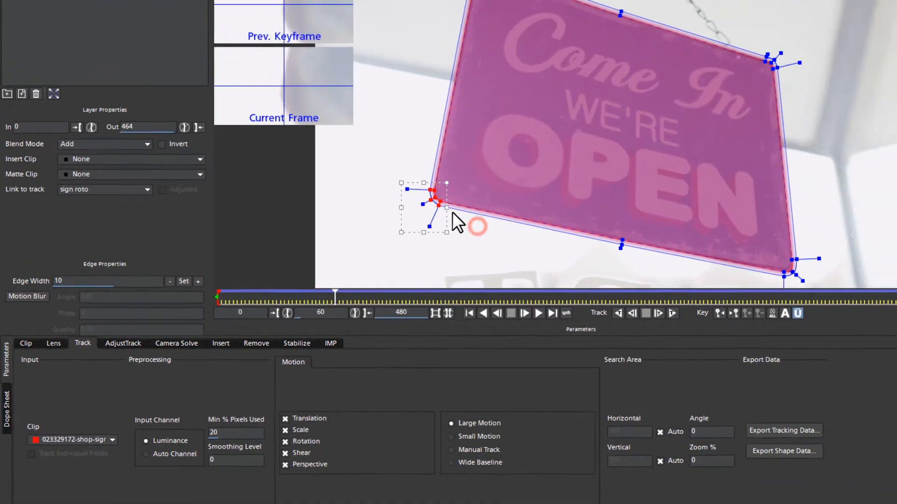
mouse_move(441, 206)
left_mouse_down()
mouse_move(459, 194)
mouse_move(446, 202)
left_mouse_up()
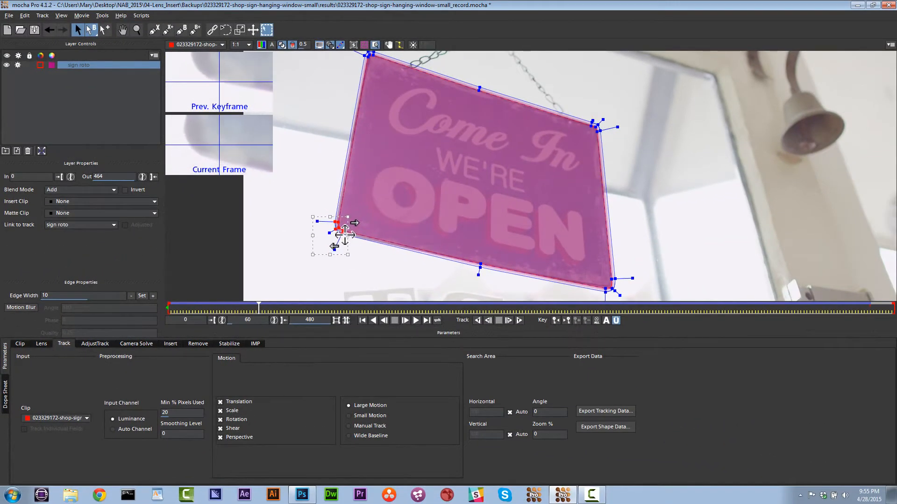
left_click_drag(344, 235, 344, 235)
mouse_move(475, 252)
left_mouse_down()
mouse_move(483, 280)
mouse_move(484, 254)
mouse_move(479, 264)
left_mouse_up()
key("x")
mouse_move(528, 249)
left_mouse_down()
mouse_move(460, 232)
mouse_move(550, 282)
mouse_move(524, 253)
left_mouse_up()
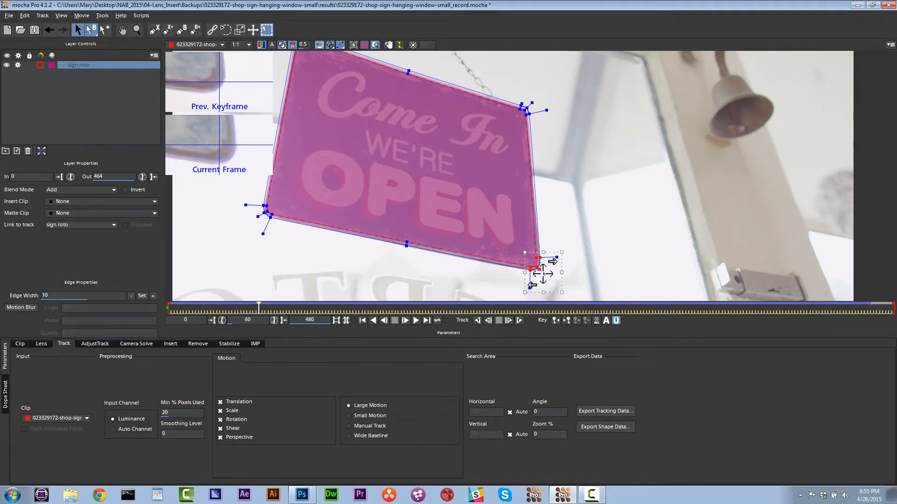
Step: Realign the spline points at the sign's upper-right and upper-left corners and along the middle of its top edge at frame 60
key("x")
left_click_drag(515, 104, 585, 226)
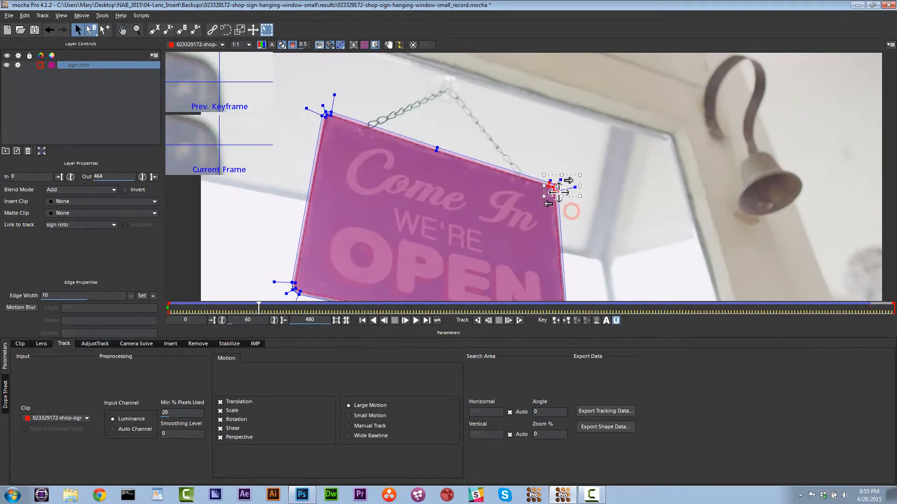
mouse_move(558, 191)
left_mouse_down()
mouse_move(546, 195)
mouse_move(554, 193)
left_mouse_up()
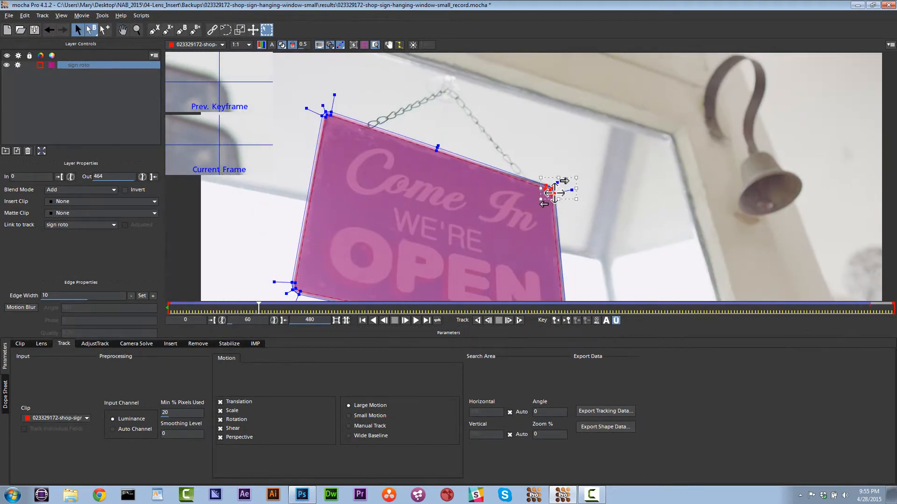
key("x")
left_click_drag(430, 126, 494, 158)
left_click_drag(354, 121, 441, 189)
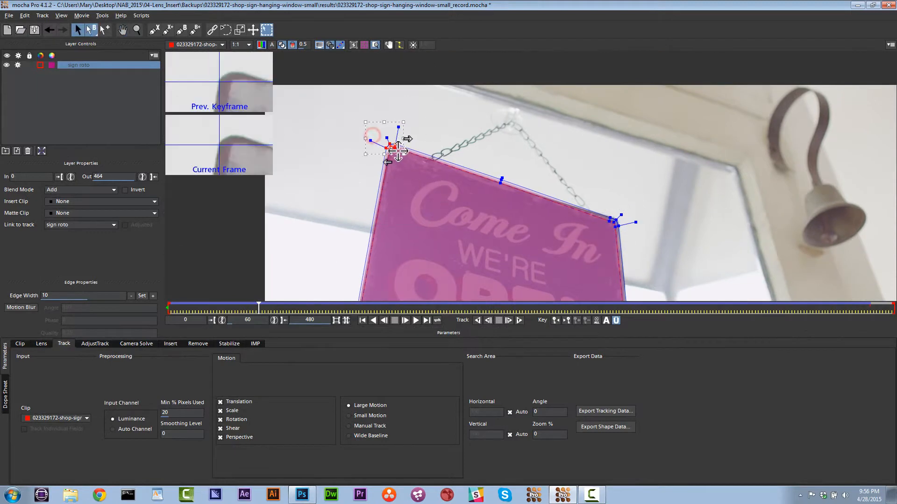
left_click_drag(398, 152, 399, 155)
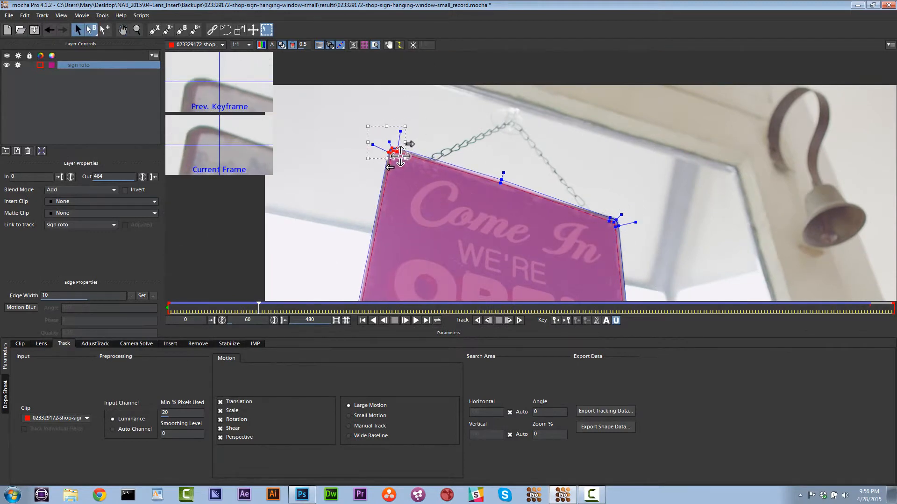
left_click_drag(401, 156, 401, 157)
left_click_drag(480, 144, 500, 187)
key("x")
left_click_drag(509, 224, 496, 139)
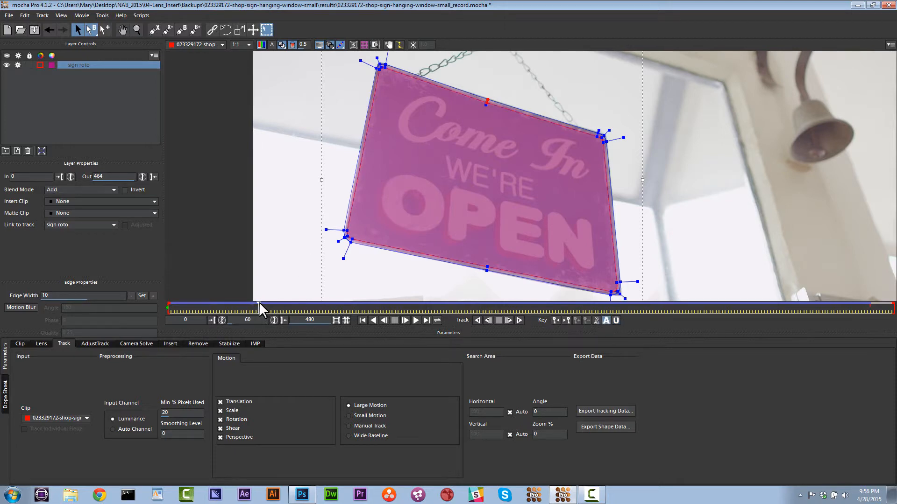
Step: At frame 0, hide the colored matte overlay and show the planar grid over the sign
left_click_drag(261, 308, 142, 299)
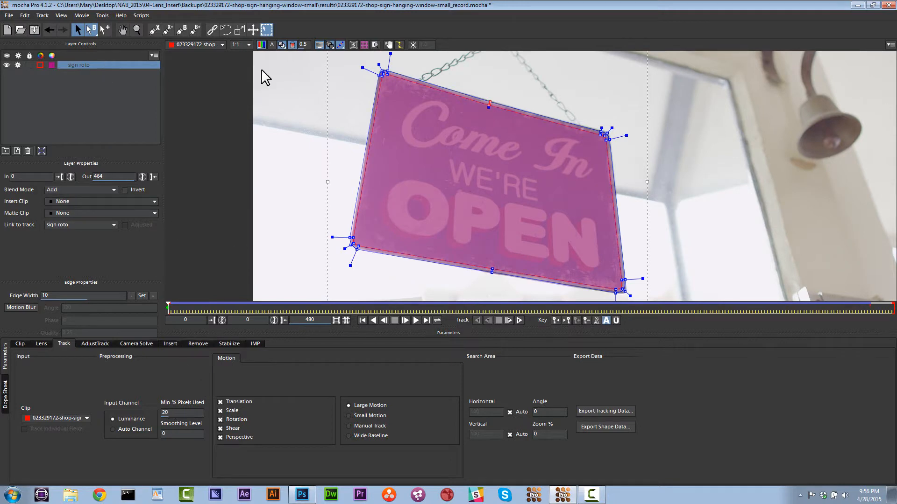
left_click(282, 45)
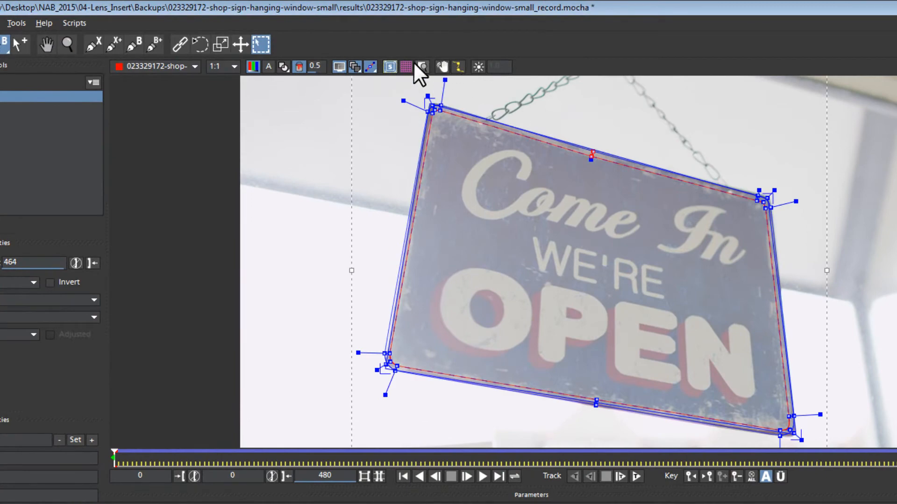
left_click(407, 66)
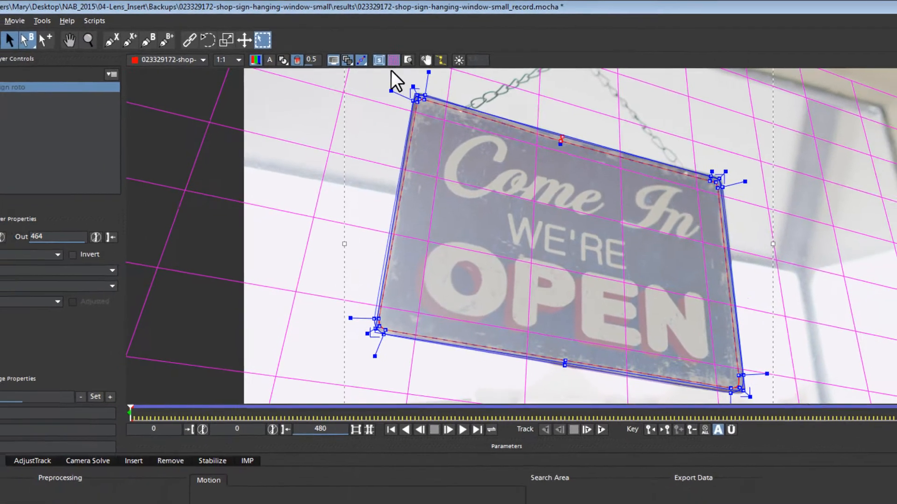
Step: View the whole frame and scrub through the shot to check how the grid follows the sign, ending at frame 0
left_click(67, 44)
left_click_drag(491, 178, 516, 213)
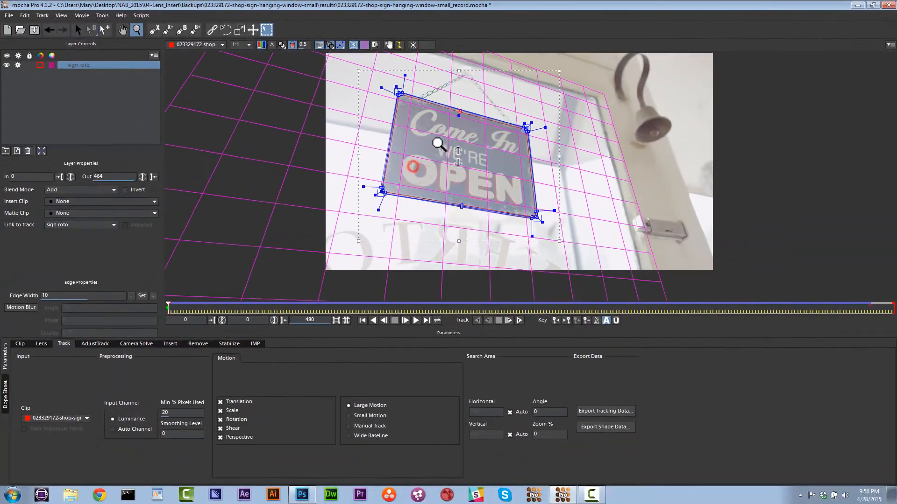
mouse_move(437, 143)
left_mouse_down()
mouse_move(438, 171)
mouse_move(461, 149)
mouse_move(438, 164)
mouse_move(452, 147)
left_mouse_up()
key("x")
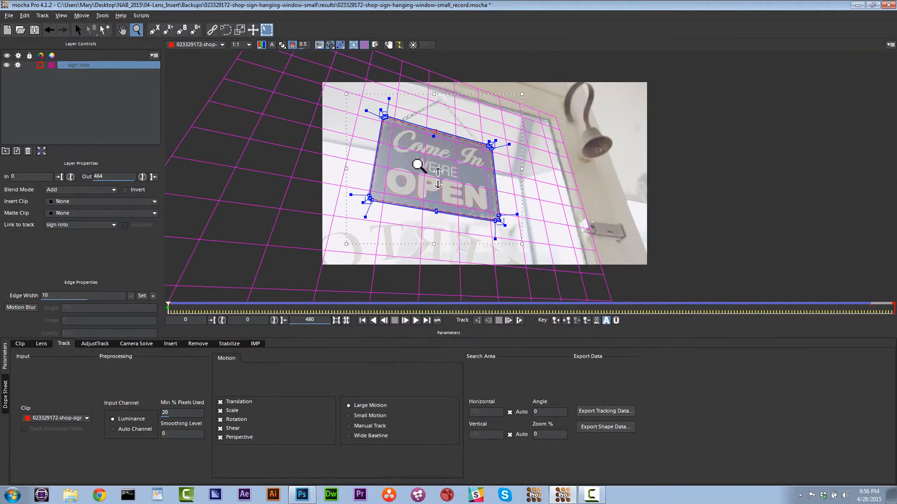
left_click_drag(184, 305, 865, 306)
left_click_drag(761, 291, 146, 294)
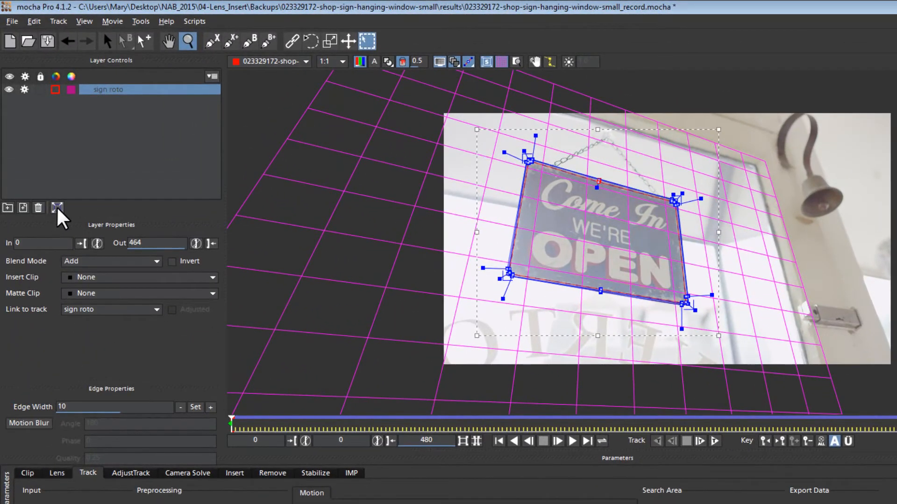
Step: Align the sign roto layer's surface to the full image bounds at frame 0 and scrub the shot to check it
left_click(57, 206)
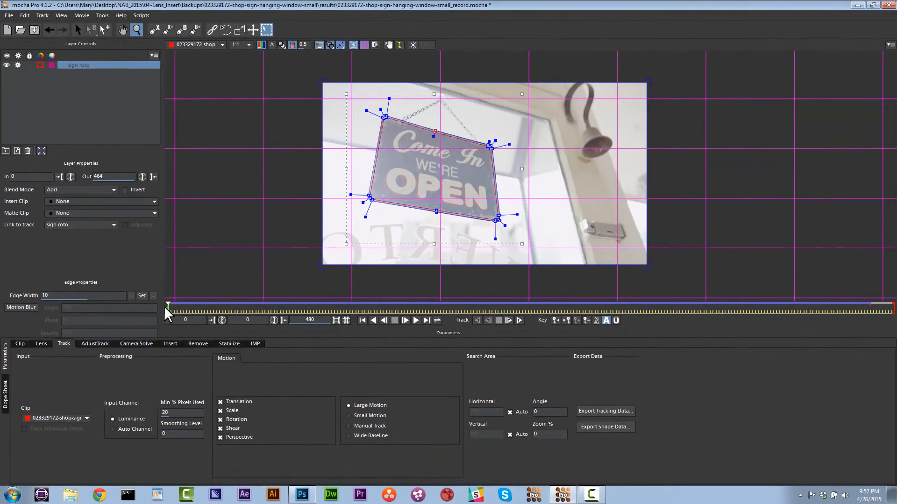
left_click_drag(168, 308, 154, 290)
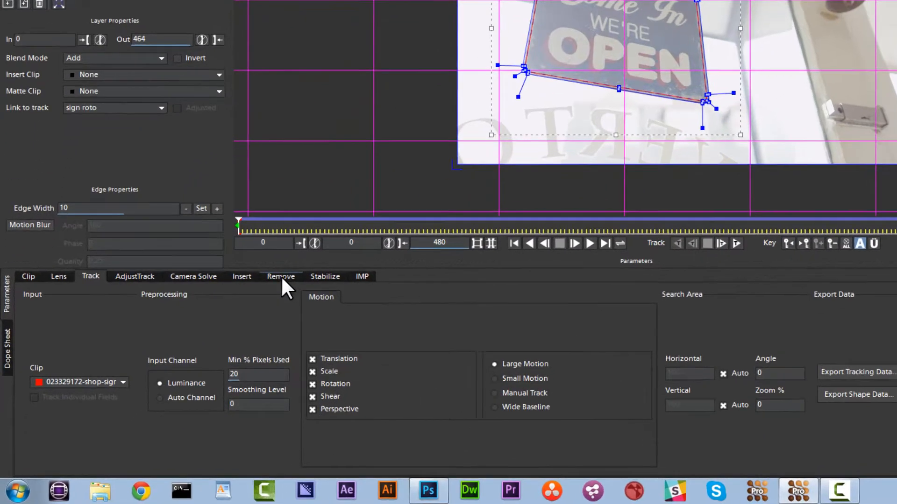
Step: Create a clean plate from frame 0 in the Remove module and open the Insert module
left_click(198, 344)
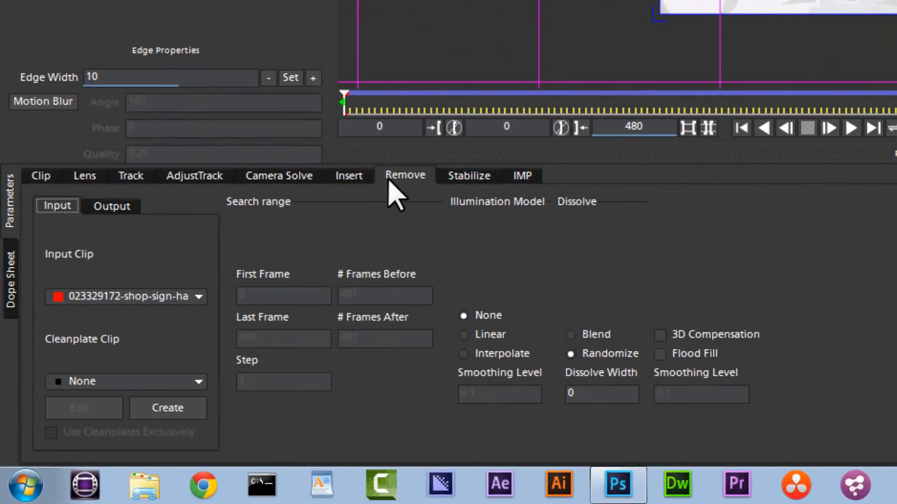
left_click(157, 409)
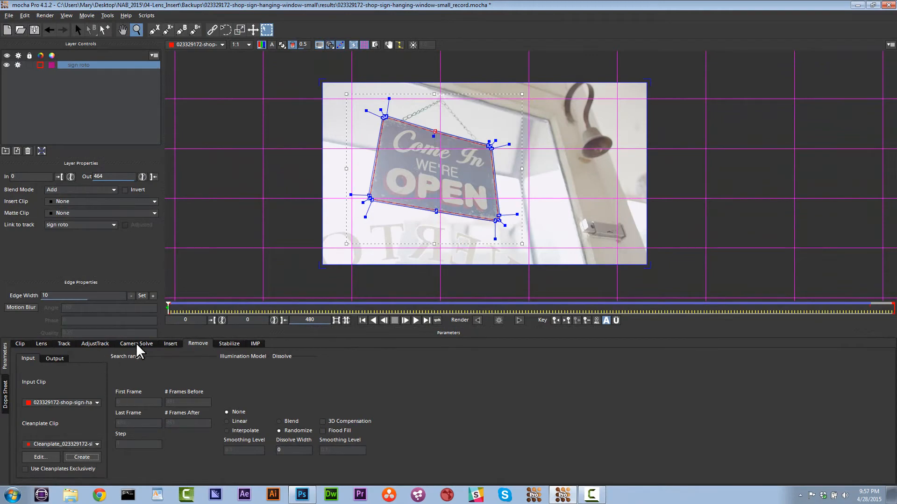
left_click(170, 344)
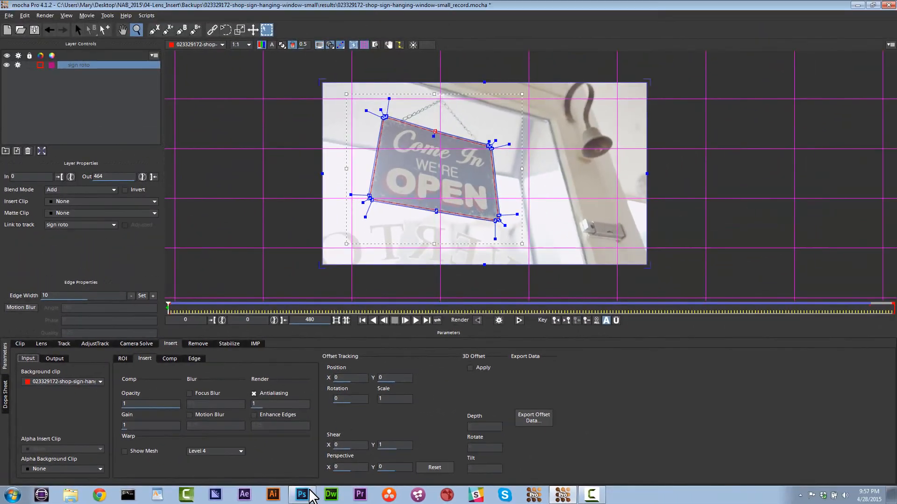
Step: Switch to Photoshop and open the image Cleanplate_023329172-shop-sign-hanging-window-small0 from the results folder
left_click(302, 495)
left_click(843, 5)
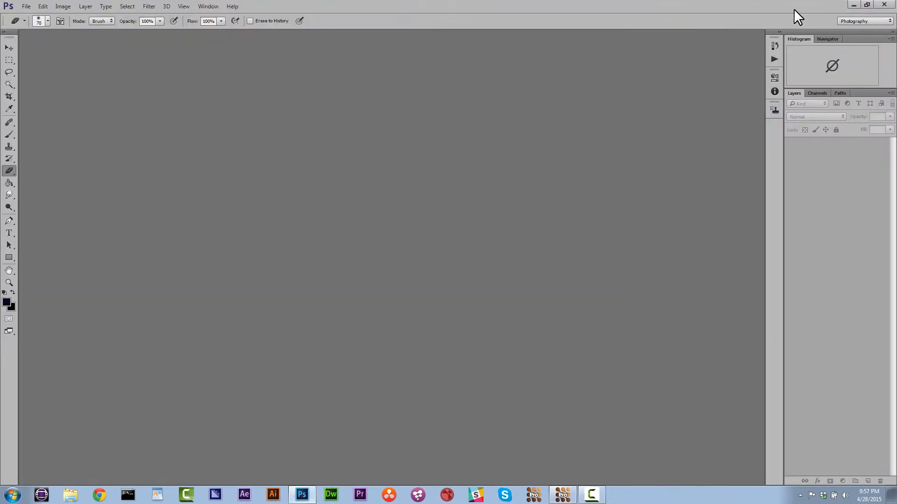
left_click(26, 6)
left_click(34, 27)
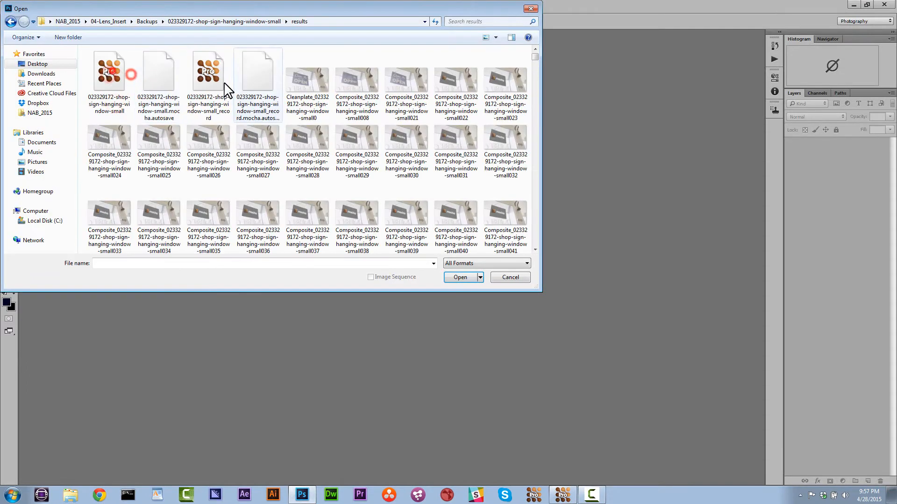
left_click(320, 93)
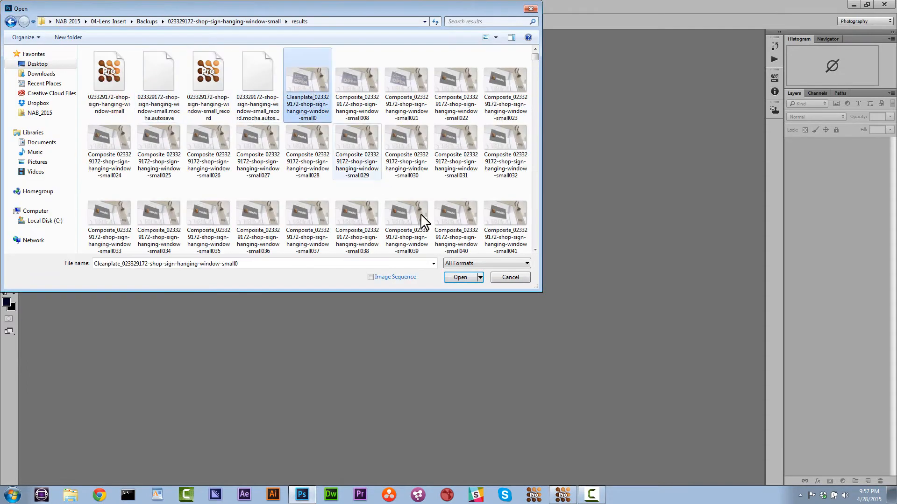
left_click(456, 277)
Step: Show the clean plate at 100%, choose the Clone Stamp tool and duplicate Layer 0
left_click(9, 283)
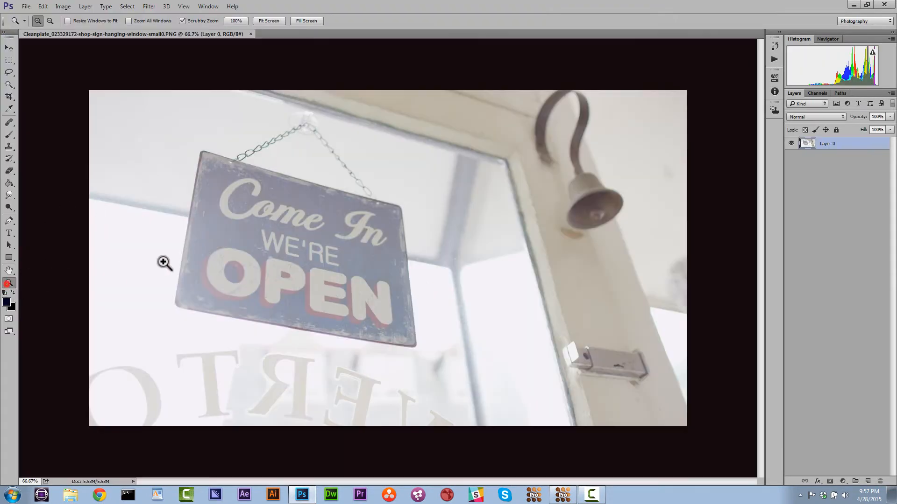
left_click(222, 252)
left_click(219, 246)
left_click(346, 266, "alt")
left_click(373, 256, "alt")
left_click(341, 267)
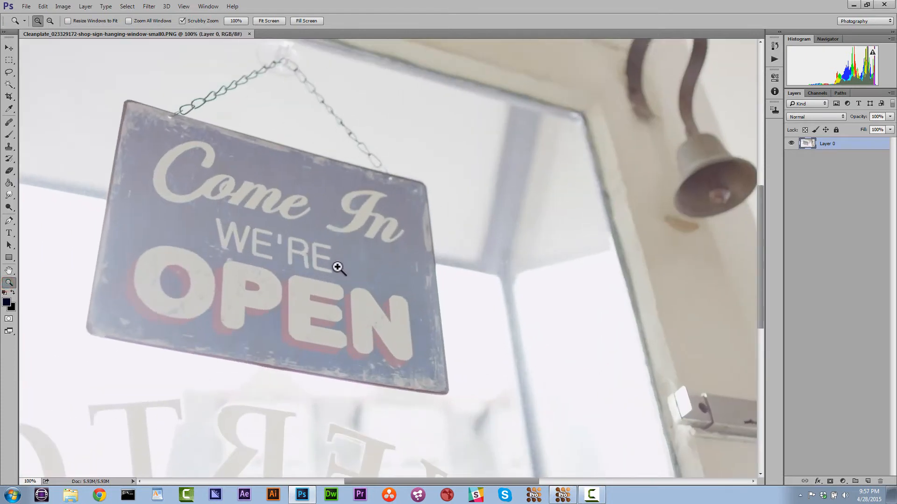
left_click(8, 147)
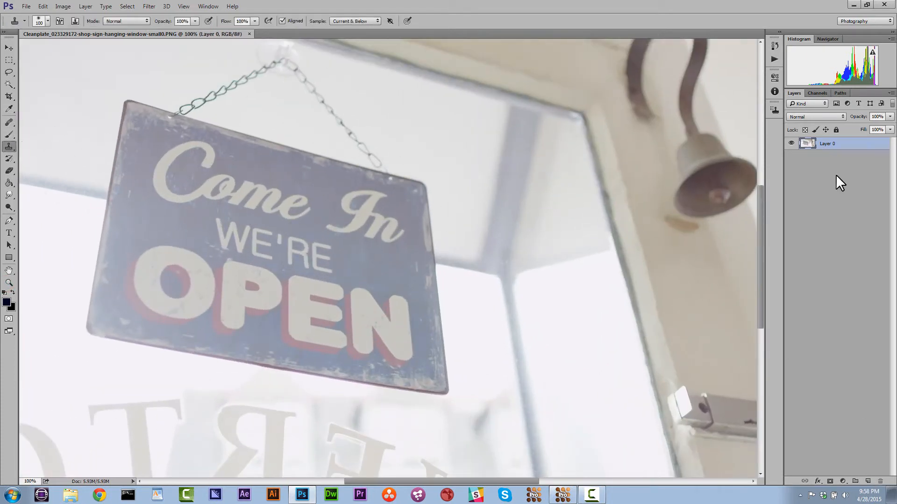
mouse_move(837, 144)
left_mouse_down()
mouse_move(855, 452)
mouse_move(867, 481)
left_mouse_up()
Step: Clone clean sign texture over the first letters of "Come", "WE'RE" and "OPEN" on the duplicated layer
left_click(166, 189)
left_click(183, 196)
left_click(220, 184)
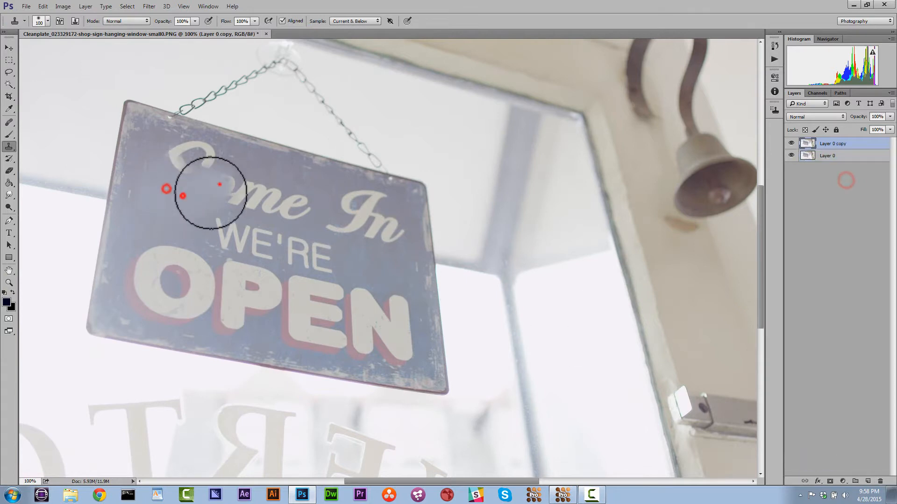
left_click(226, 237)
left_click(176, 251)
left_click(146, 260)
left_click(192, 268)
left_click(144, 276)
left_click(165, 292)
left_click(168, 314)
left_click(186, 304)
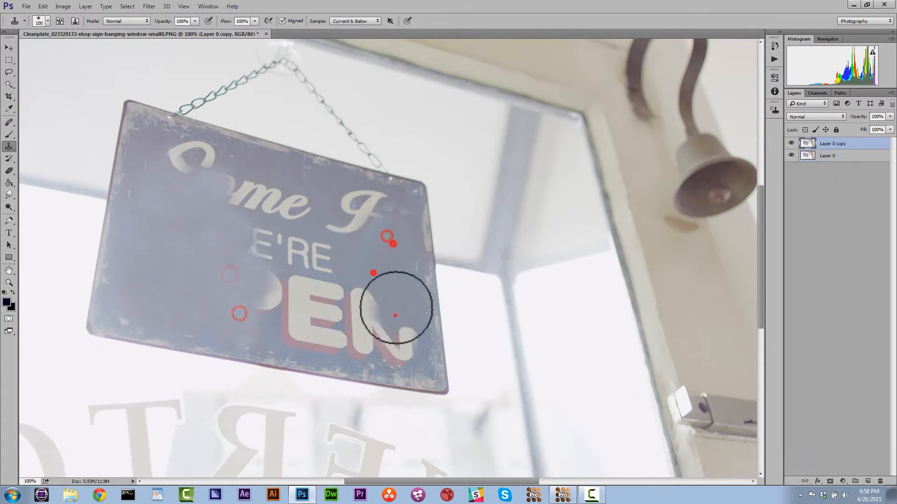
Step: Clone clean blue texture over the remaining letters of "OPEN" and the end of "WE'RE"
left_click(322, 264)
left_click(358, 330)
left_click(405, 337)
left_click(299, 301)
left_click(312, 343, "alt")
left_click(266, 284)
left_click(303, 253)
left_click(342, 207)
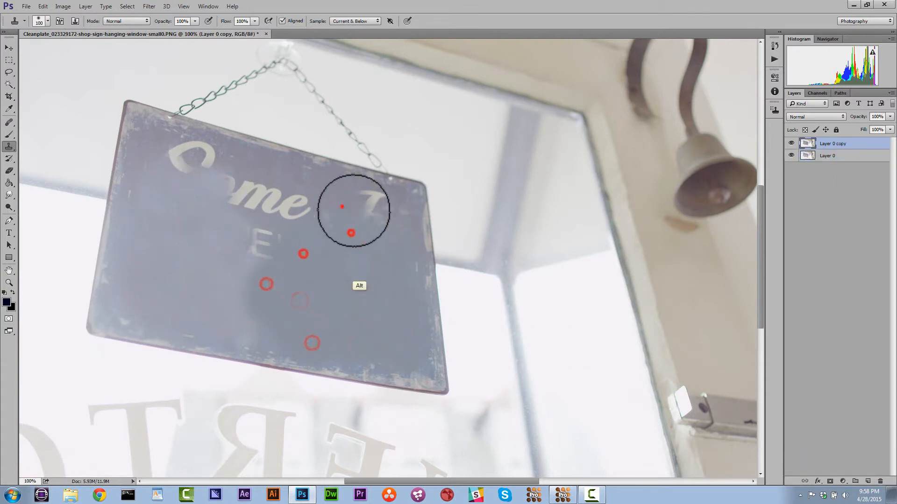
Step: Clone clean blue texture over the remaining letters of "Come In" and "WE'RE", undoing any misplaced strokes
left_click(364, 212)
left_click(392, 212)
left_click(313, 216)
left_click(268, 199)
key("ctrl+z")
left_click(233, 194)
left_click(171, 156)
key("ctrl+alt+z")
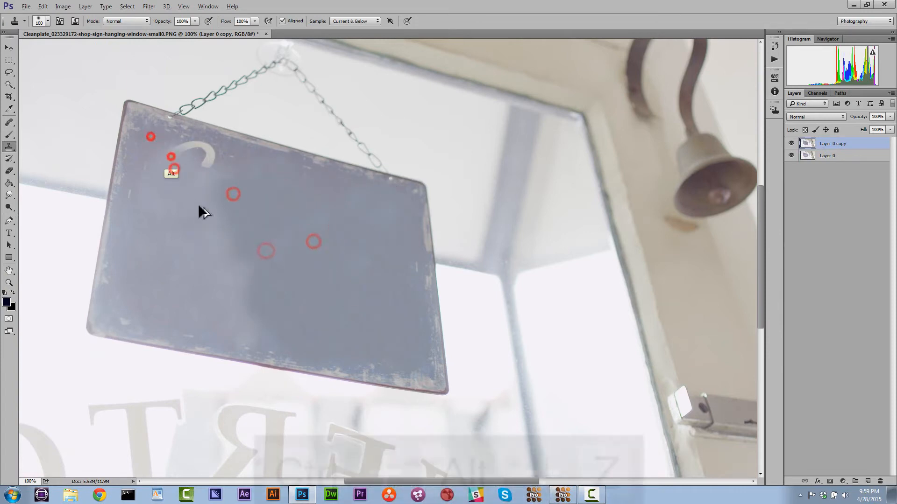
left_click(195, 148)
left_click(201, 164)
left_click(224, 176)
Step: Blend the cloned patches across the sign's middle with the Clone Stamp at brush size 300 and 27% opacity
key("bracketright")
key("bracketright")
key("bracketright")
key("bracketright")
key("bracketright")
key("bracketright")
left_click_drag(195, 21, 155, 35)
left_click(226, 238)
left_click(250, 253)
left_click(275, 279)
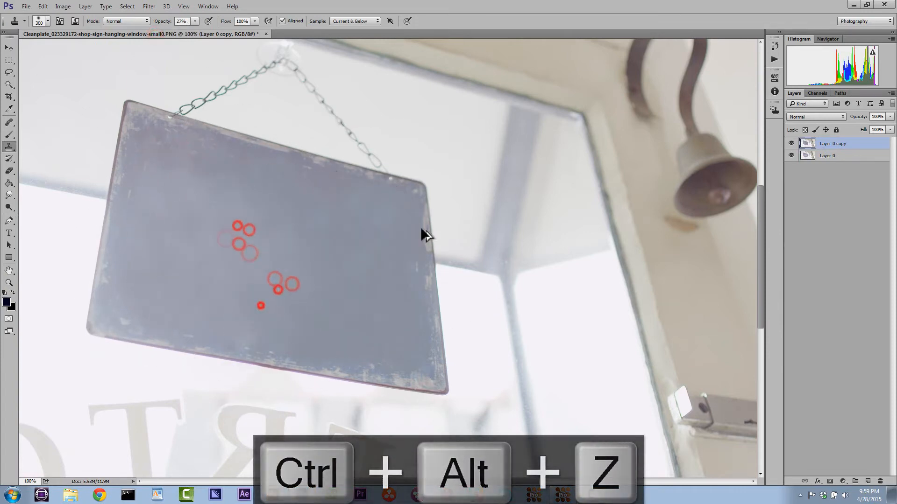
left_click(273, 256)
left_click(212, 224)
Step: Erase the Layer 0 copy around the sign's corners and edges to bring back the original border
left_click(9, 170)
left_click(140, 347)
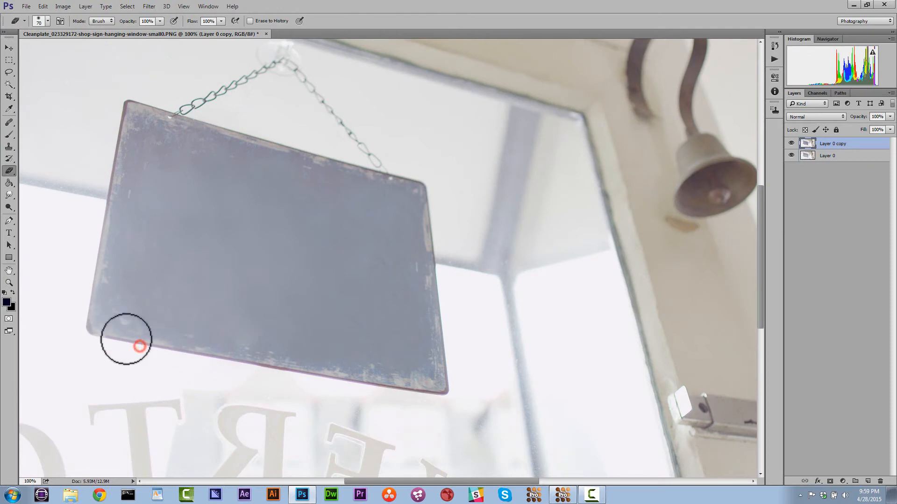
left_click(433, 192)
left_click(421, 176)
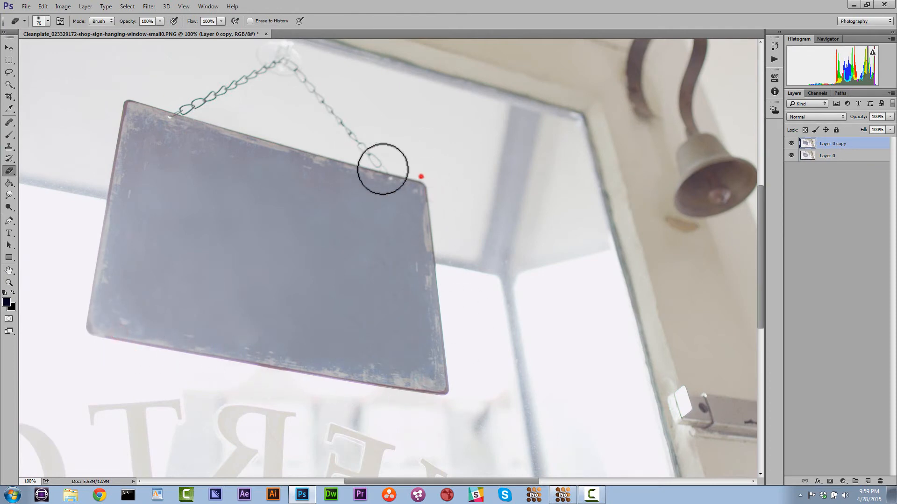
left_click(124, 140)
left_click(101, 208)
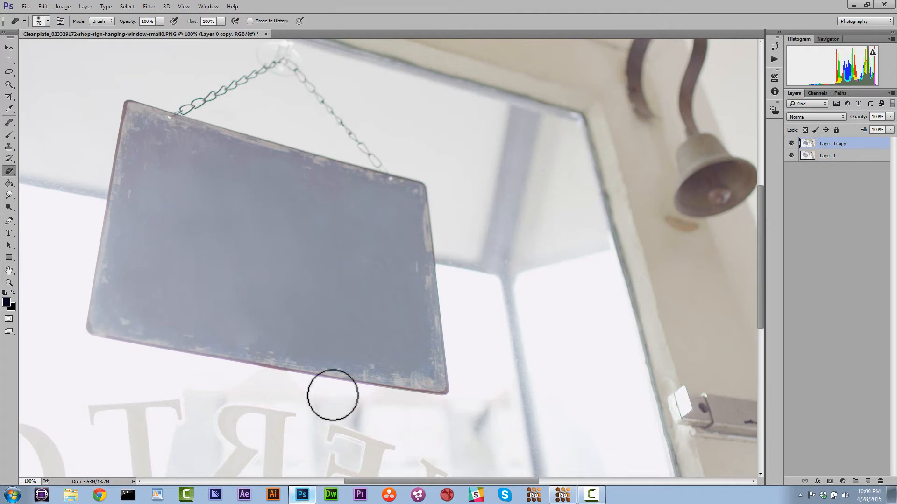
Step: Open the v4 Video Slate Photoshop file from the mocha v4 artwork folder
left_click(27, 8)
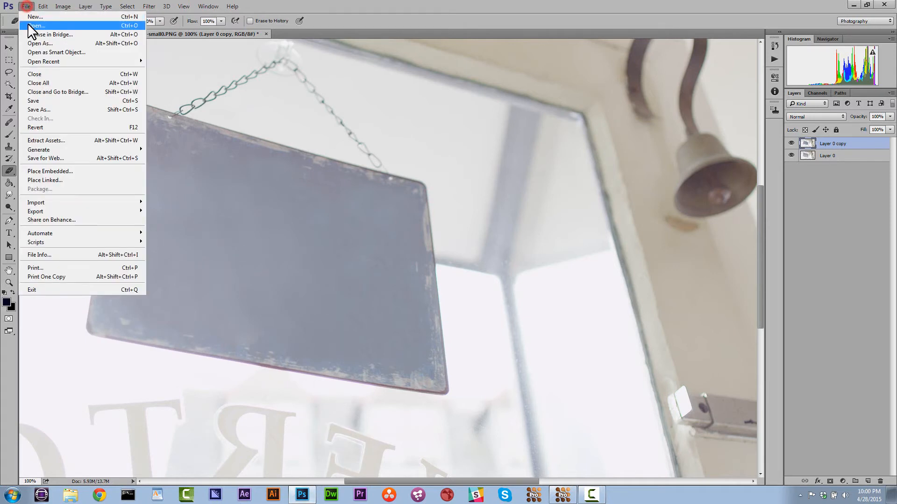
left_click(32, 26)
left_click(231, 143)
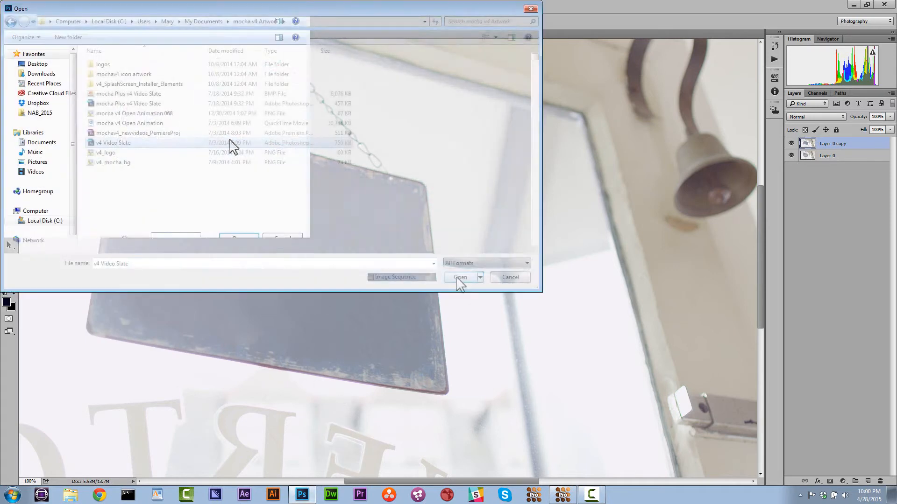
left_click(458, 280)
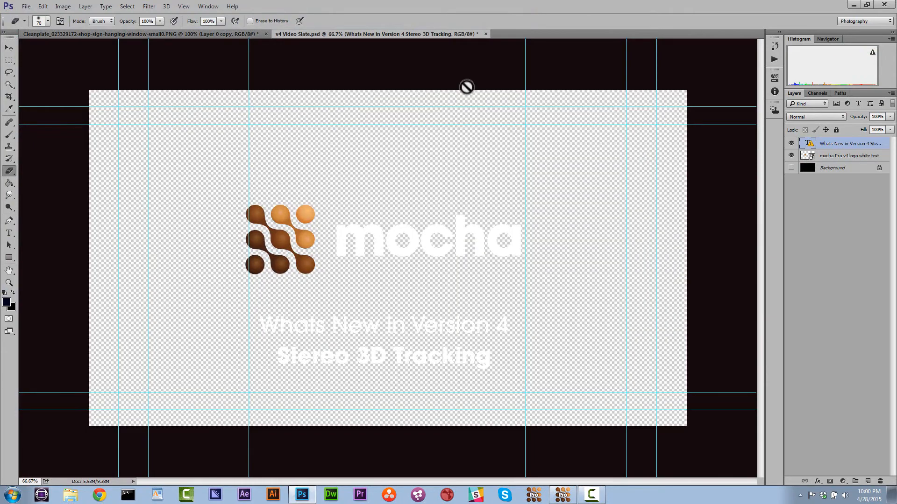
Step: Copy the slate's mocha logo and title text layers into the clean plate document and close the slate without saving
left_click(833, 159, "shift")
left_click_drag(320, 34, 391, 148)
key("v")
left_click_drag(511, 288, 283, 295)
left_click_drag(663, 152, 643, 165)
key("ctrl+w")
key("n")
Step: Delete the "Whats New in Version 4 Stereo 3D Tracking" text layer and move the mocha logo onto the sign
left_click(835, 157)
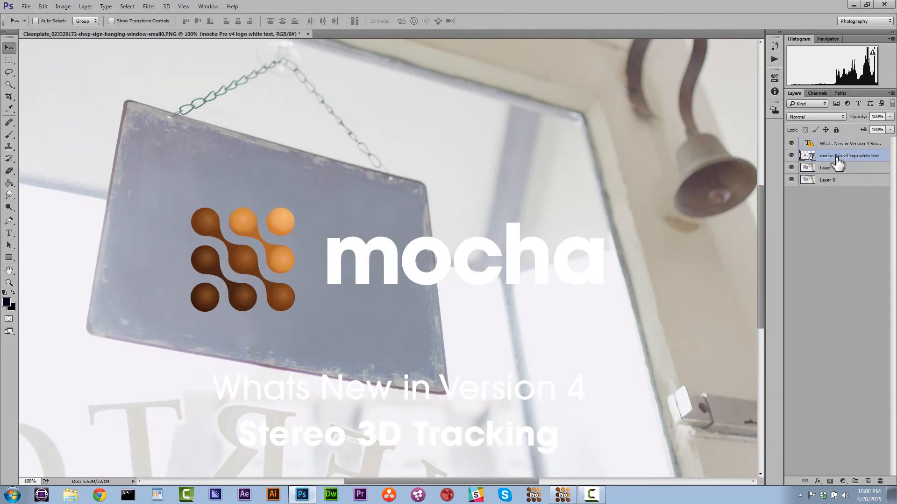
left_click(791, 156)
left_click(791, 156)
left_click(840, 144)
left_click(880, 480)
left_click(411, 188)
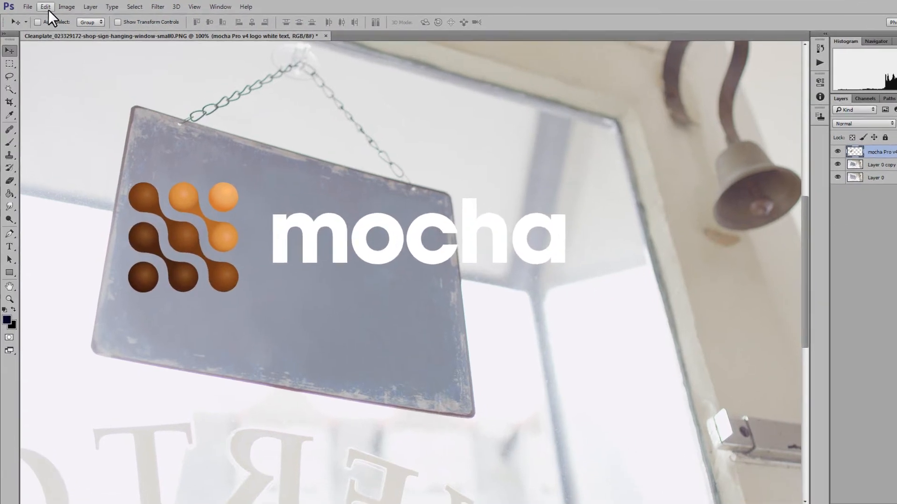
Step: Transform the mocha logo, narrowing and slanting it to fit within the sign's width
left_click(43, 6)
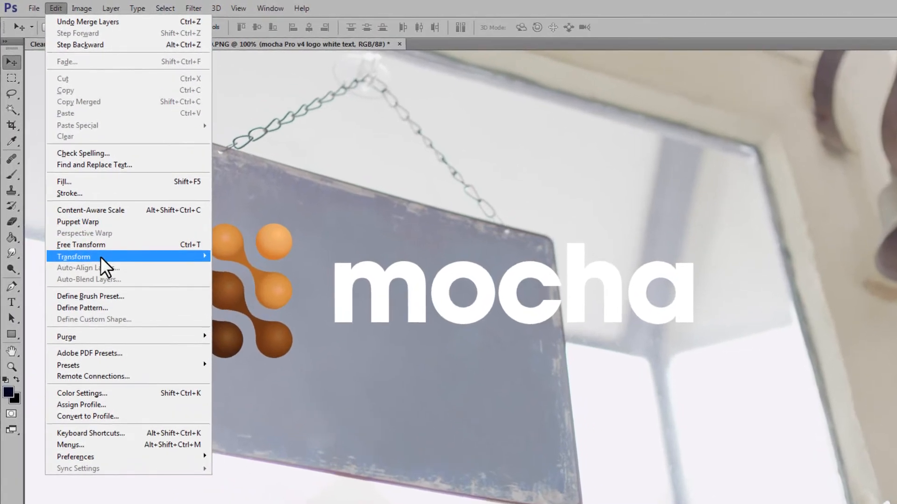
mouse_move(94, 225)
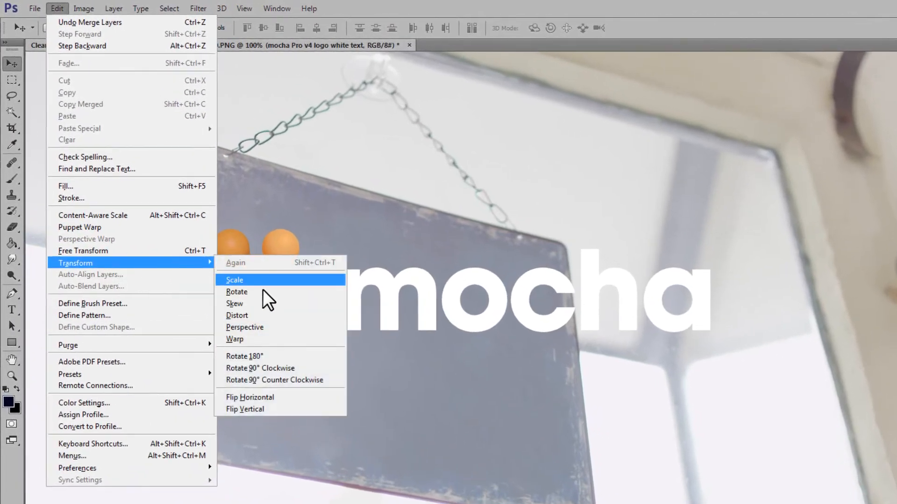
left_click(274, 329)
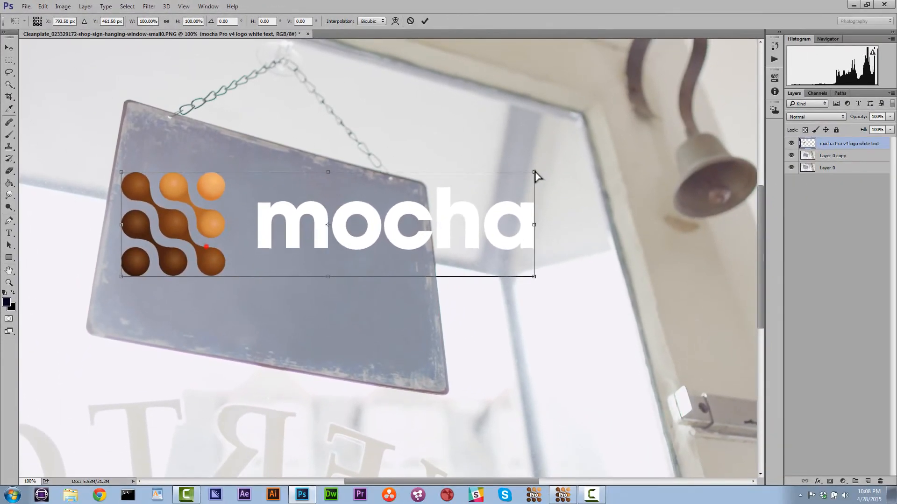
left_click_drag(700, 227, 710, 285)
left_click_drag(683, 321, 703, 385)
left_click_drag(187, 225, 181, 223)
key("ctrl+t")
left_click_drag(551, 322, 415, 288)
left_click_drag(275, 202, 277, 197)
Step: Distort the mocha logo's corners to follow the sign's tilt and perspective
left_click(42, 6)
left_click(190, 246)
left_click_drag(139, 166, 148, 162)
left_click_drag(414, 232, 410, 231)
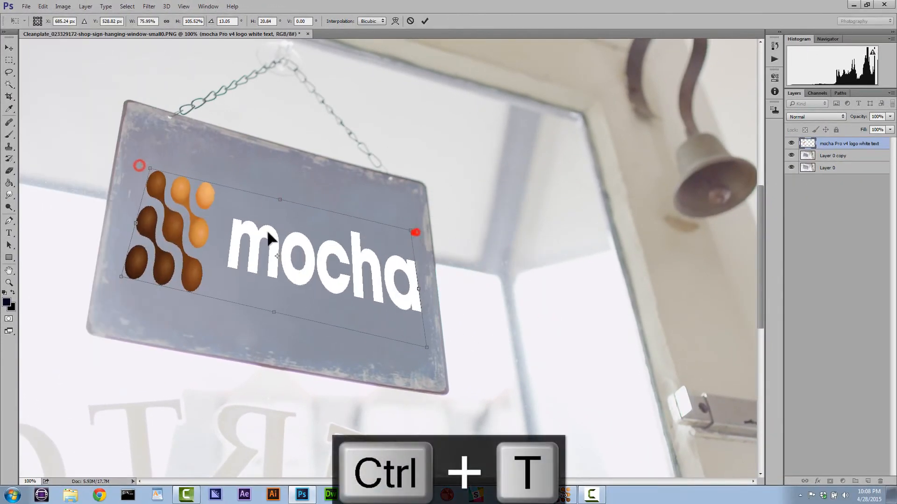
left_click_drag(128, 295, 126, 281)
left_click_drag(410, 230, 411, 225)
left_click_drag(140, 161, 146, 165)
left_click_drag(410, 224, 410, 226)
left_click_drag(415, 284, 415, 274)
left_click_drag(146, 166, 146, 165)
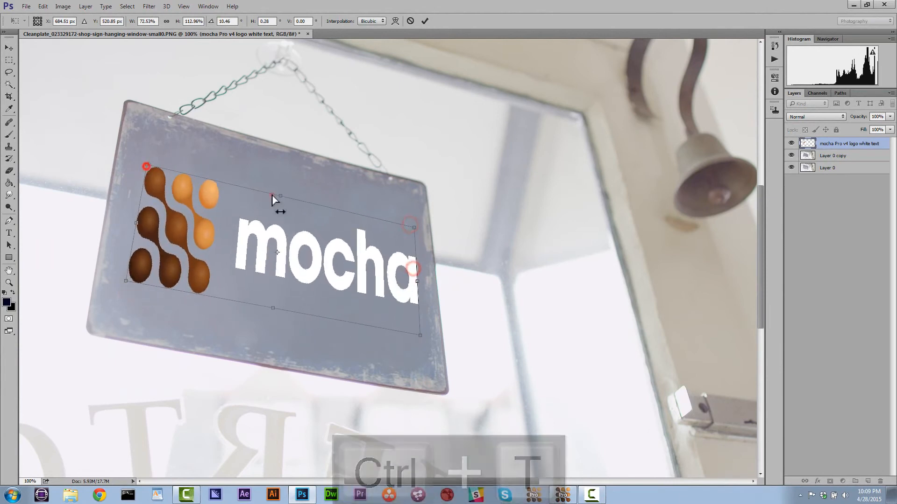
Step: Reduce the logo's height, fine-tune its right corners to the sign's perspective and apply the transform
left_click_drag(276, 196, 272, 195)
key("ctrl+t")
left_click_drag(271, 301, 271, 288)
left_click(42, 6)
left_click(60, 188)
left_click_drag(413, 274, 415, 276)
left_click_drag(408, 232, 412, 234)
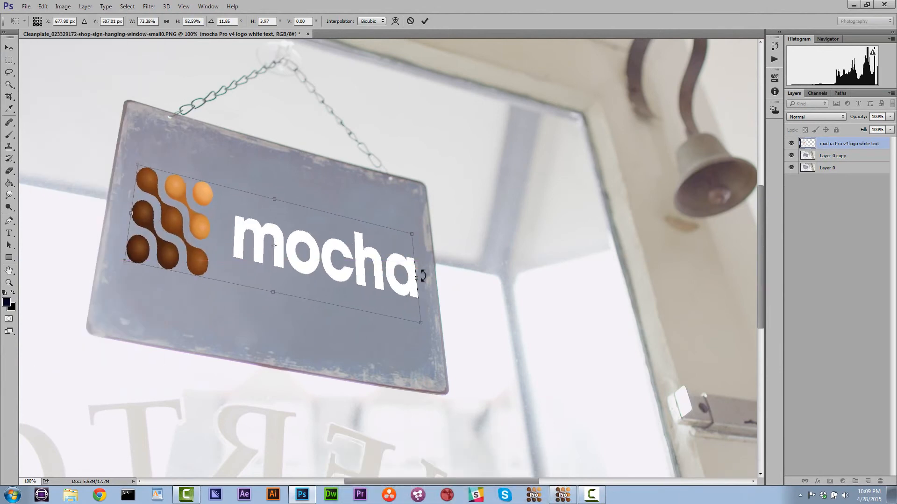
key("Return")
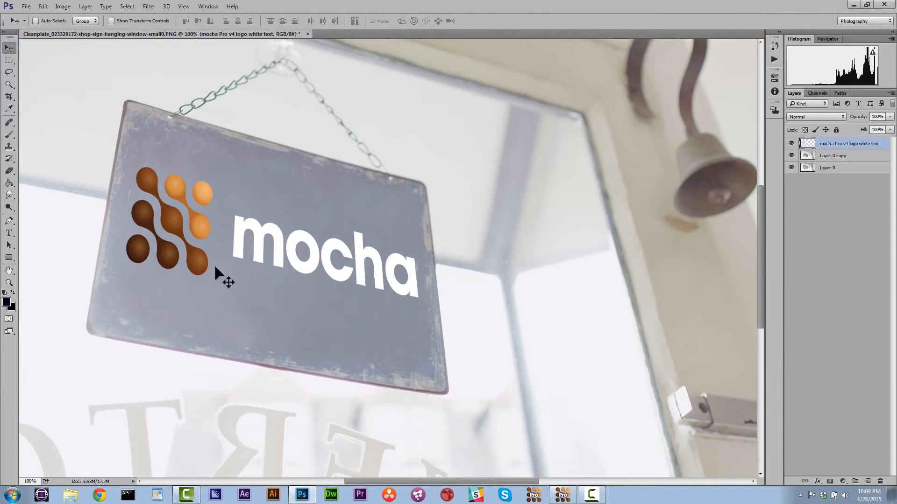
Step: Open the layer style settings for the mocha logo layer and enable Bevel & Emboss
double_click(886, 150)
left_click(886, 139)
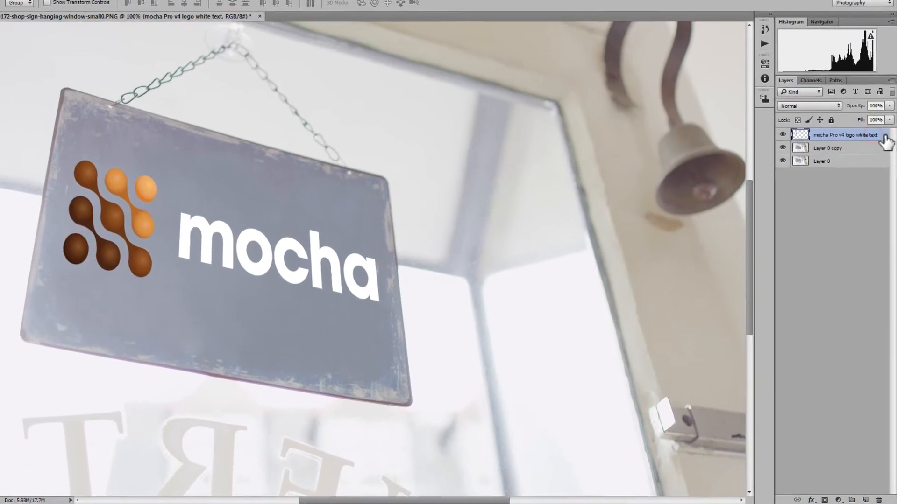
double_click(833, 134)
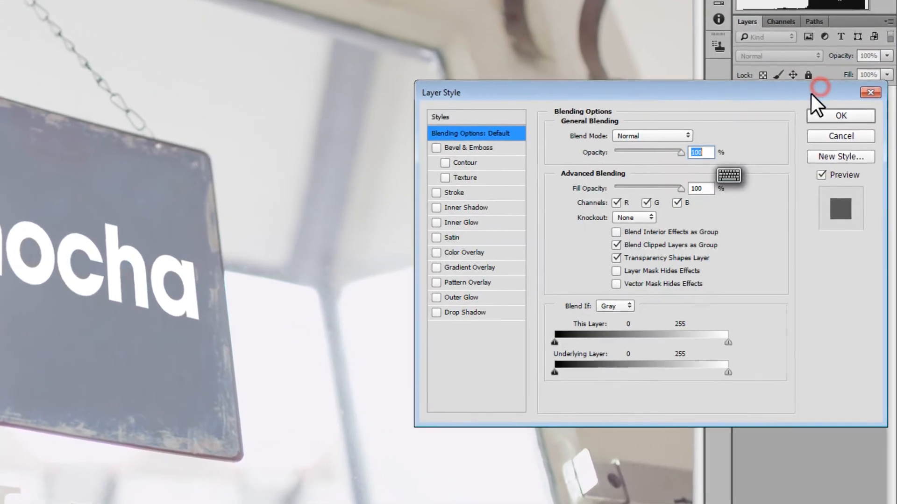
left_click(436, 148)
left_click(500, 151)
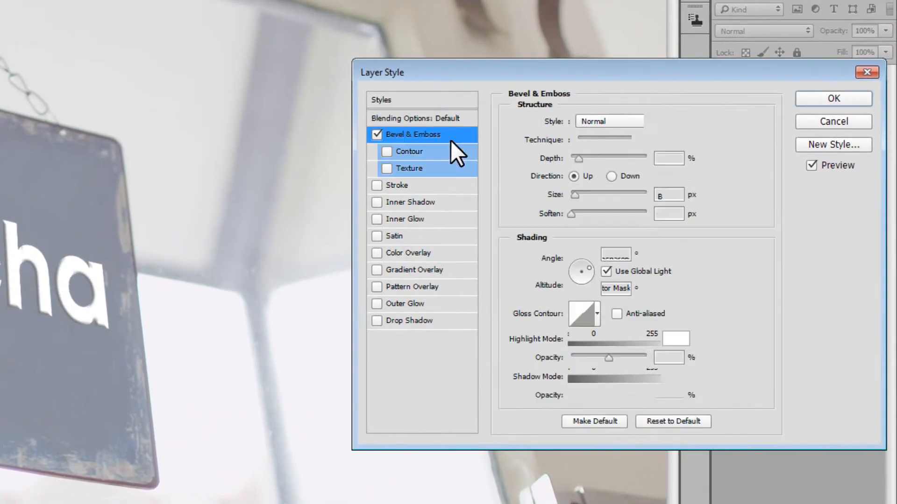
Step: Set the logo's Bevel & Emboss size to 2 px
left_click(575, 193)
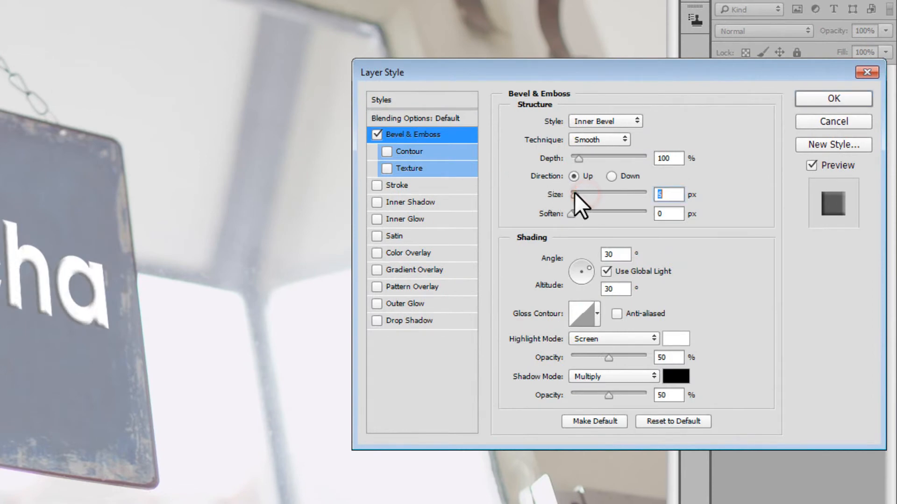
left_click_drag(574, 192, 572, 193)
key("Up")
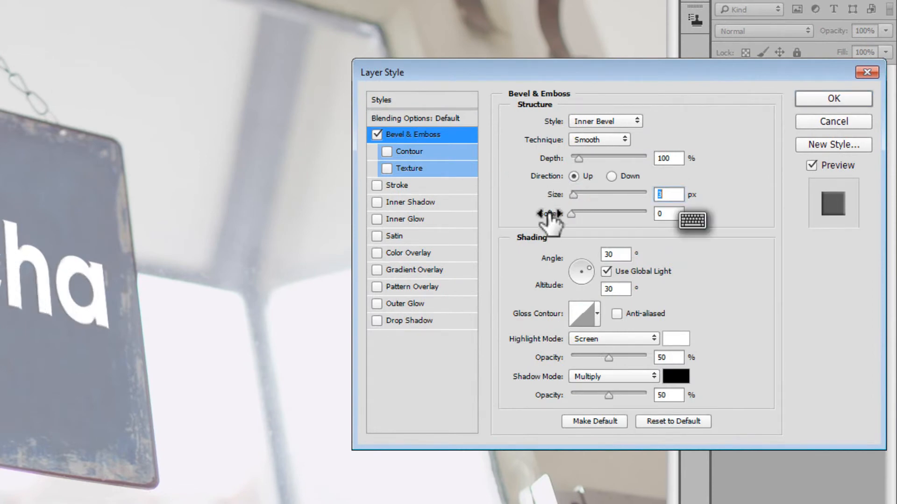
left_click_drag(573, 195, 573, 194)
type("3")
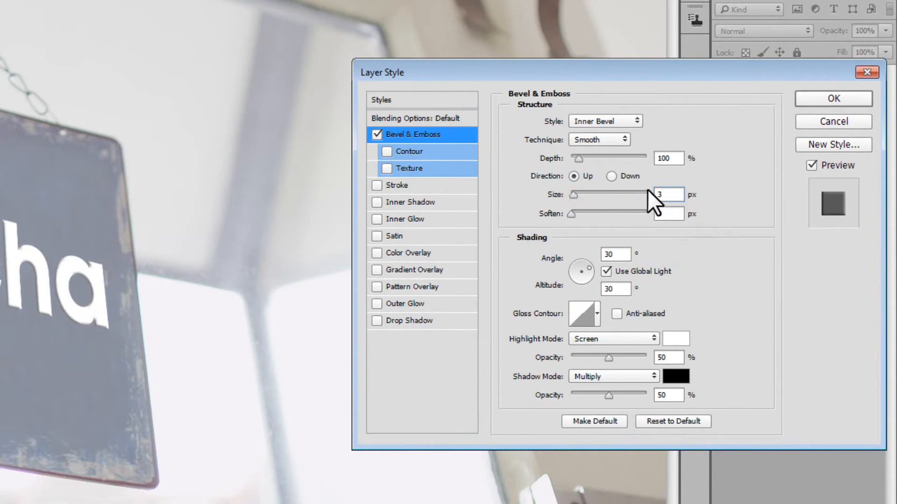
left_click_drag(677, 192, 623, 194)
type("2")
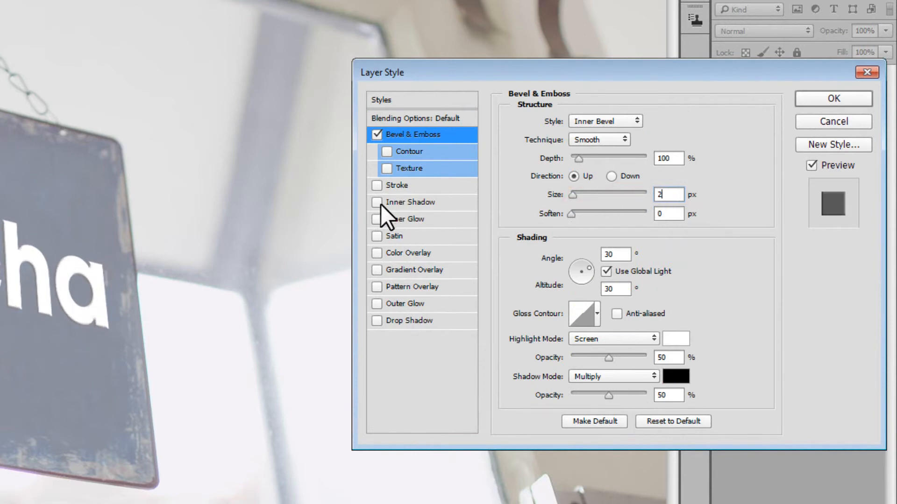
Step: Add a Drop Shadow with about 13% opacity to the logo and apply the layer style
left_click(376, 321)
left_click(419, 321)
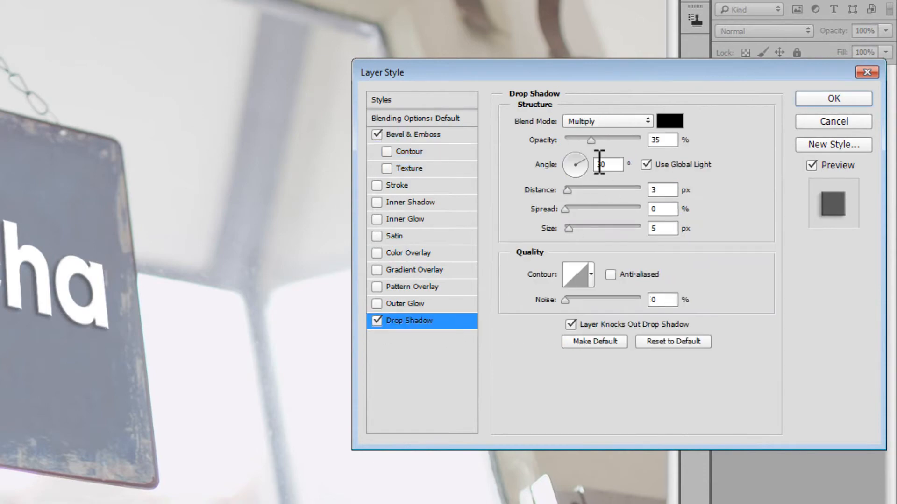
left_click_drag(591, 139, 575, 139)
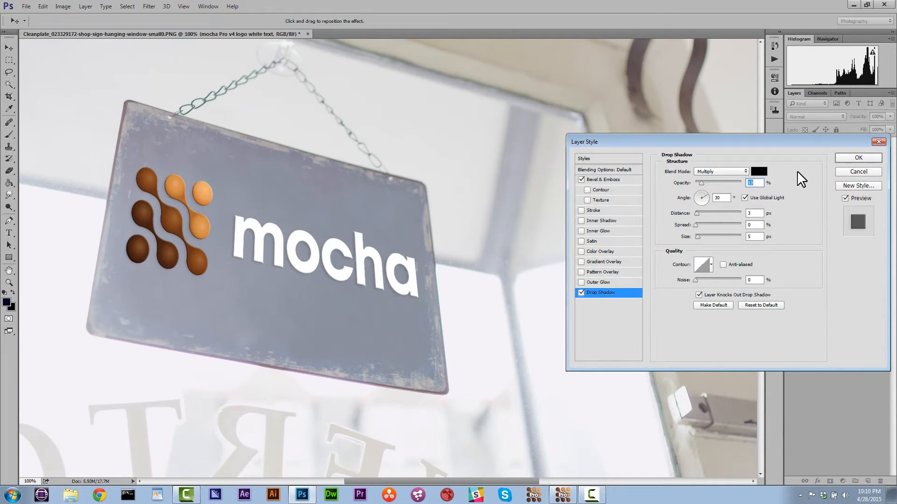
left_click(854, 158)
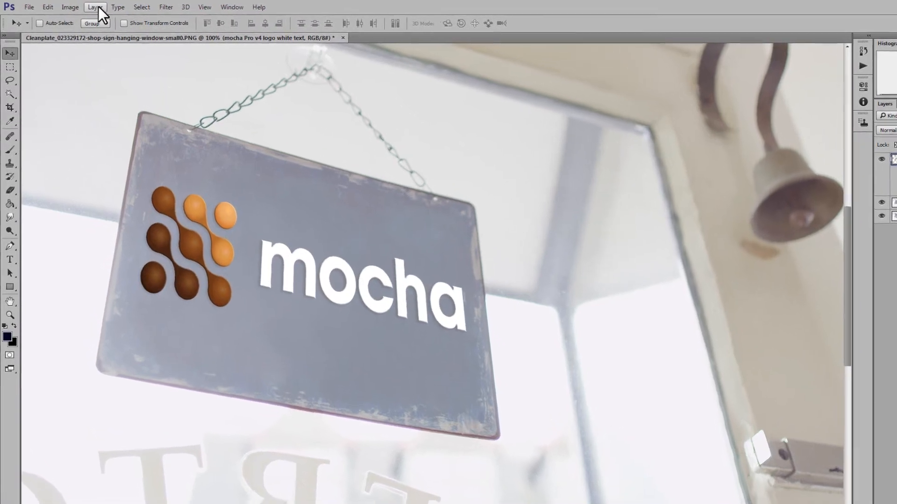
Step: Flatten the image and save the clean plate with its mocha logo
left_click(85, 6)
left_click(147, 388)
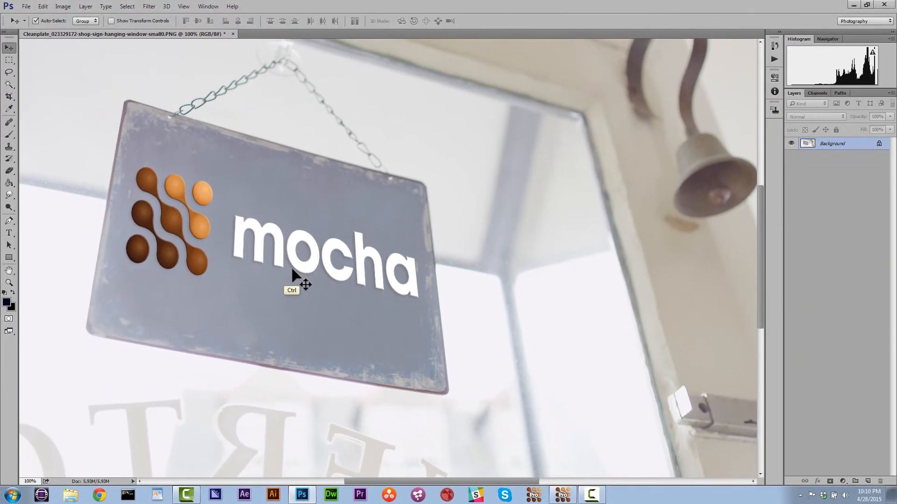
key("ctrl+s")
left_click(26, 6)
Step: Switch to mocha Pro and import the edited clean plate from the results folder as the sign roto layer's insert clip
left_click(561, 498)
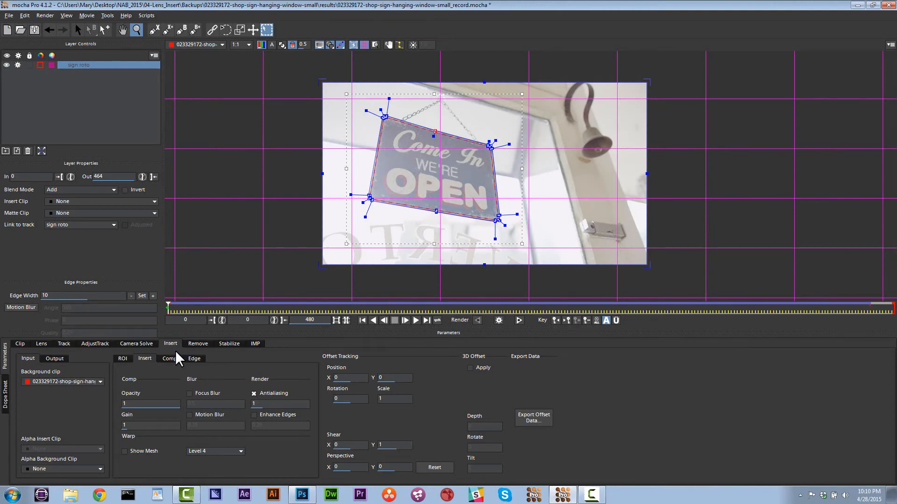
left_click(82, 201)
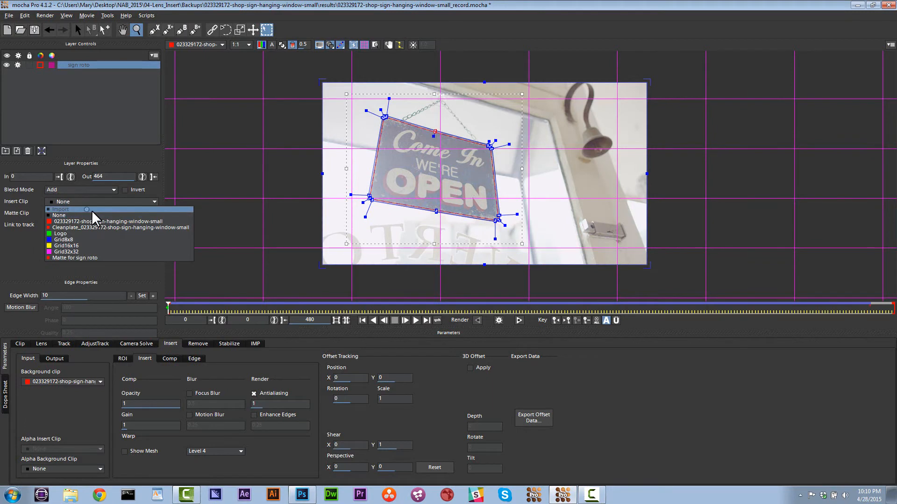
left_click(92, 210)
left_click(537, 161)
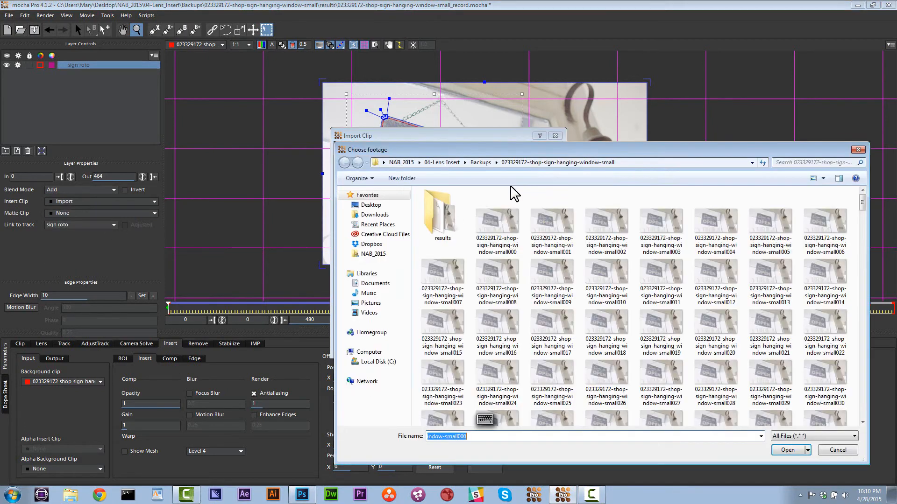
double_click(446, 214)
left_click(655, 217)
left_click(789, 449)
left_click(494, 343)
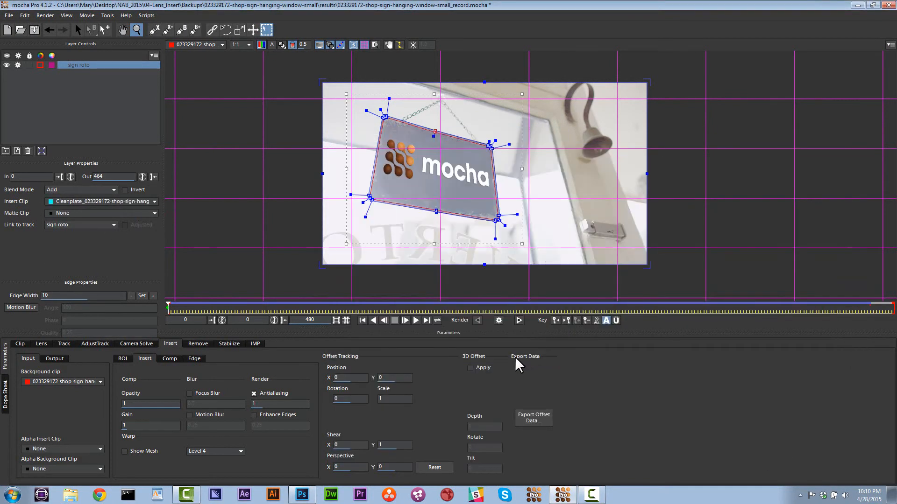
Step: Turn on Use Layer Mattes in the insert's comp settings
left_click(170, 358)
left_click(221, 421)
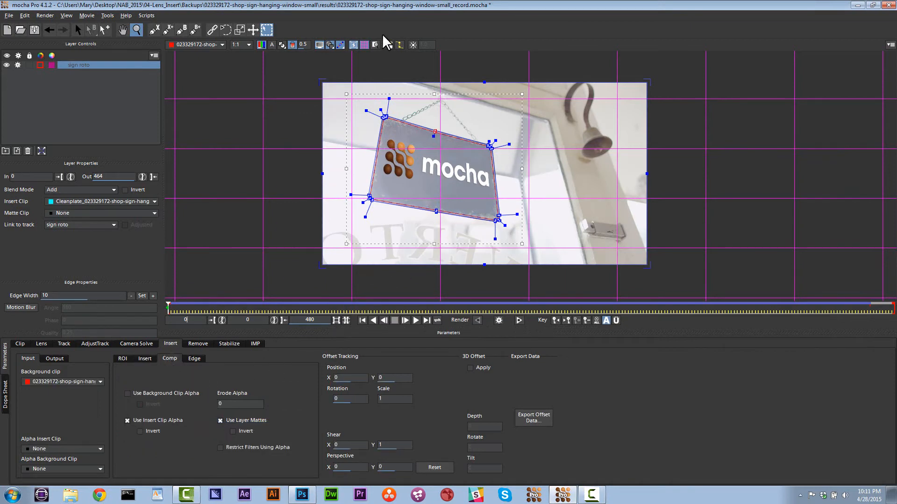
Step: Hide the planar grid and surface overlays and scrub through the shot to check the tracked logo insert
left_click(365, 44)
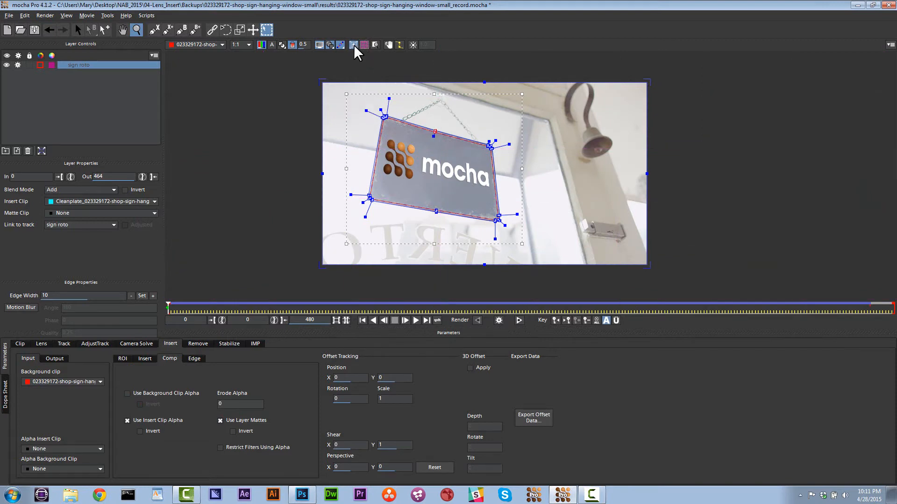
left_click(354, 45)
left_click_drag(168, 307, 657, 268)
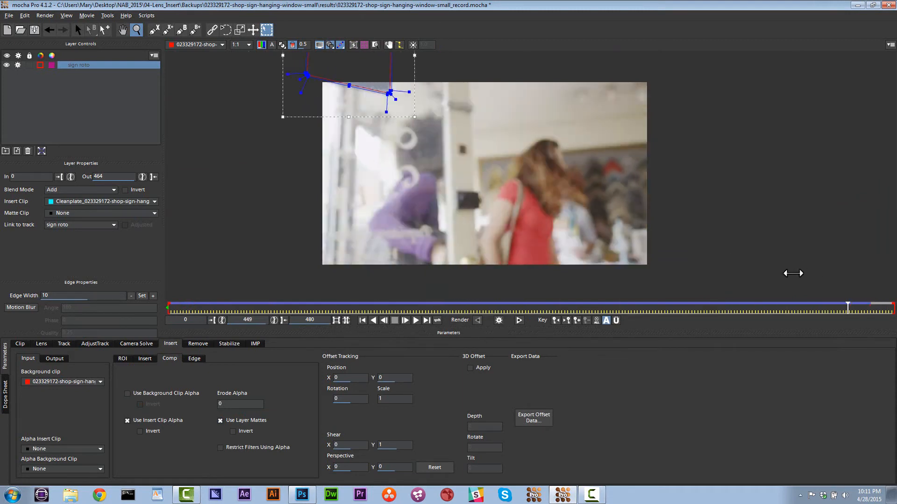
Step: Go to frame 344 and enable Focus Blur in the sign insert's blur settings
left_click_drag(793, 274, 648, 268)
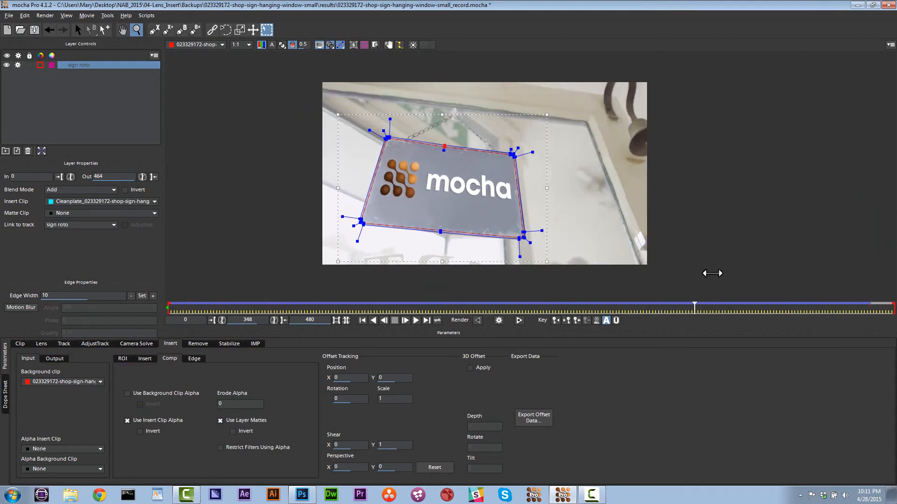
left_click_drag(712, 273, 690, 275)
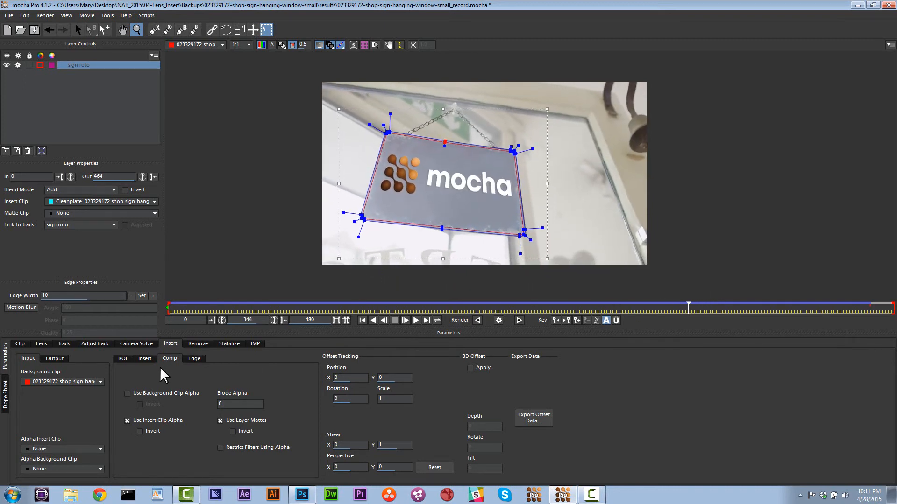
left_click(144, 358)
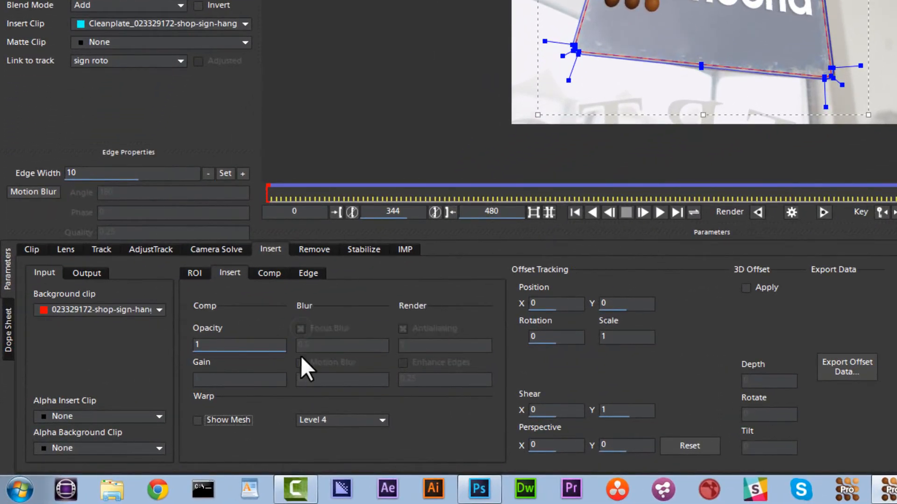
double_click(321, 346)
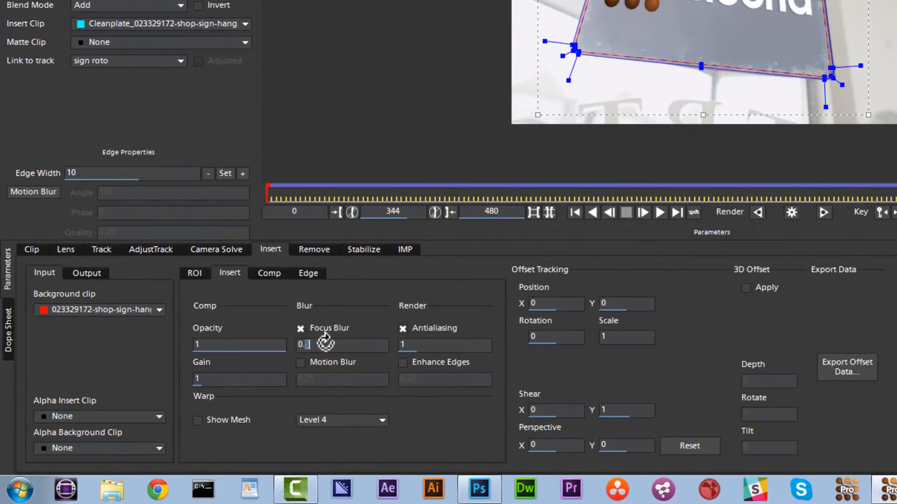
left_click(353, 328)
left_click(300, 328)
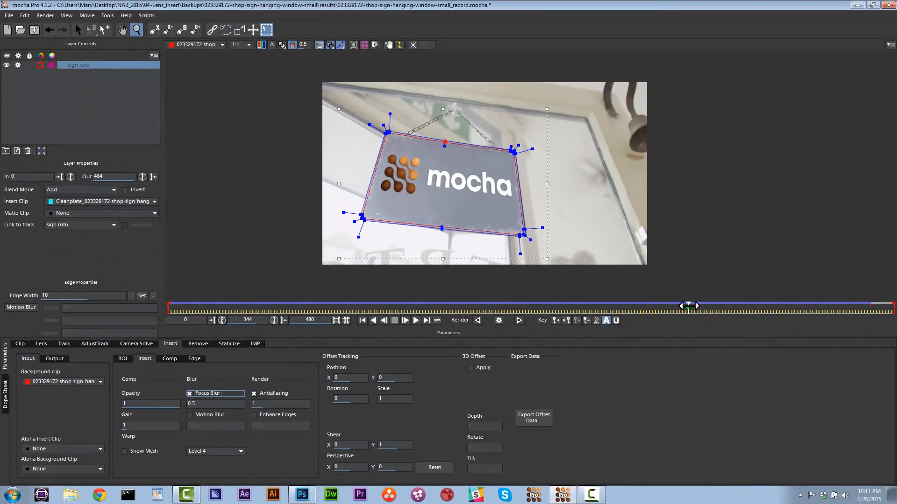
Step: Test Focus Blur values of 2 and 3 at frames 371 and 437, return to frame 0 and set Focus Blur to 2
left_click_drag(688, 306, 730, 306)
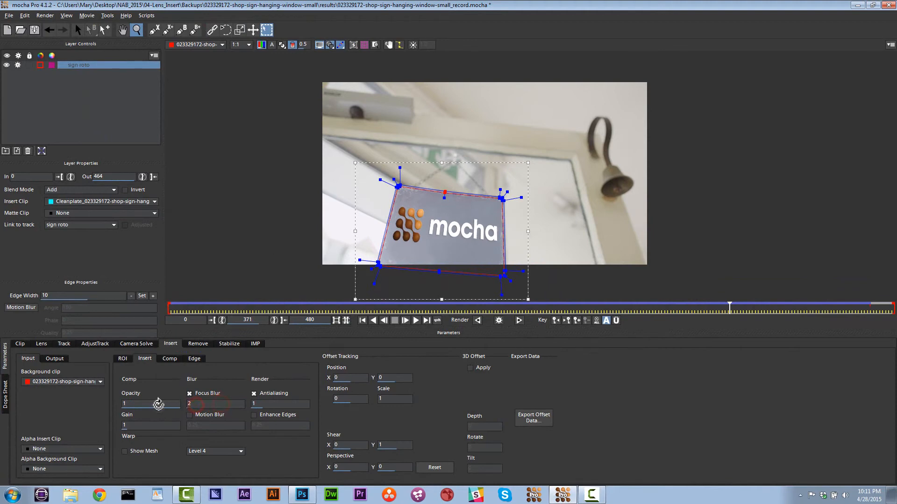
left_click_drag(730, 306, 830, 303)
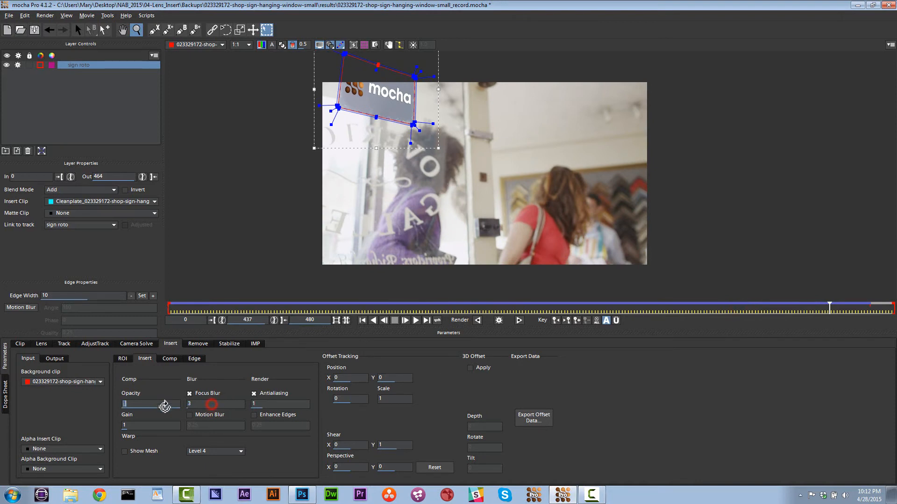
left_click_drag(839, 308, 101, 298)
left_click(208, 404)
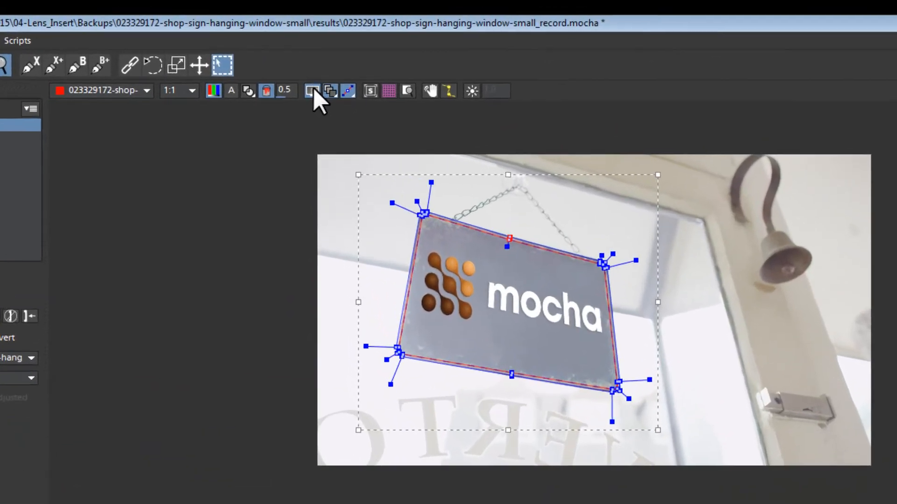
Step: Hide the layer outlines, turn on Motion Blur for the insert and render the composite forward from frame 0
left_click(320, 45)
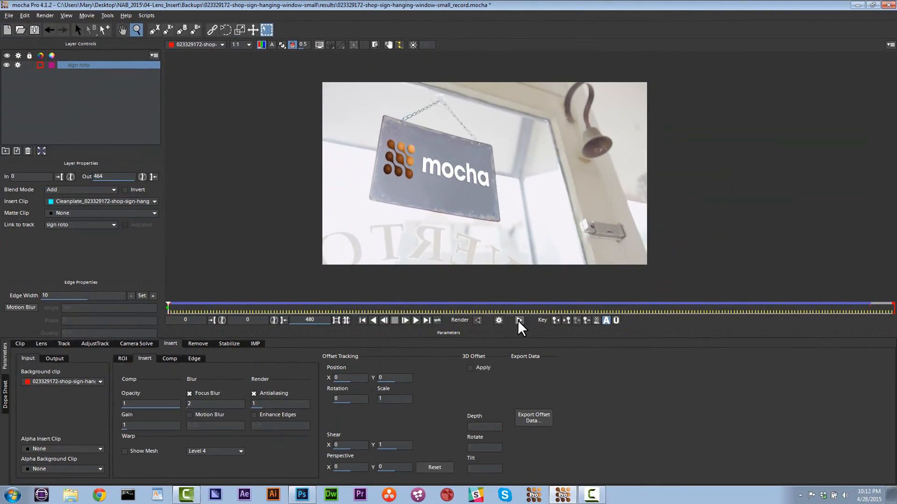
left_click(518, 321)
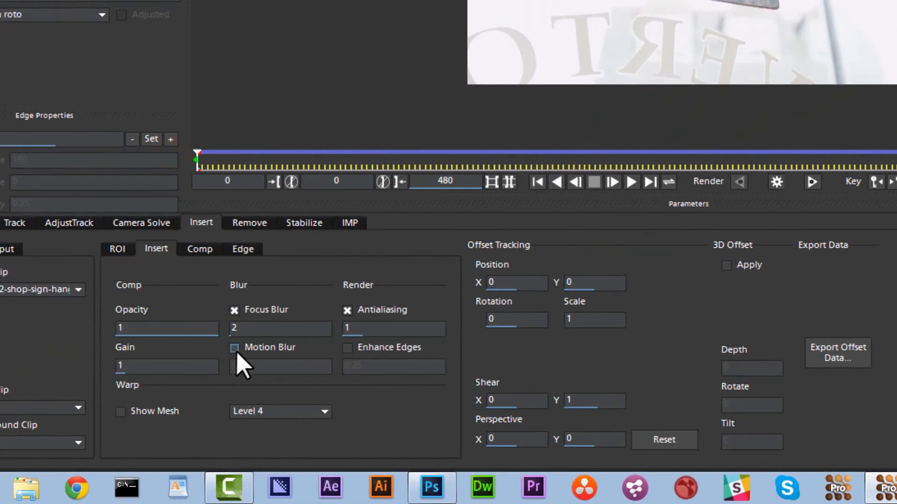
left_click(235, 349)
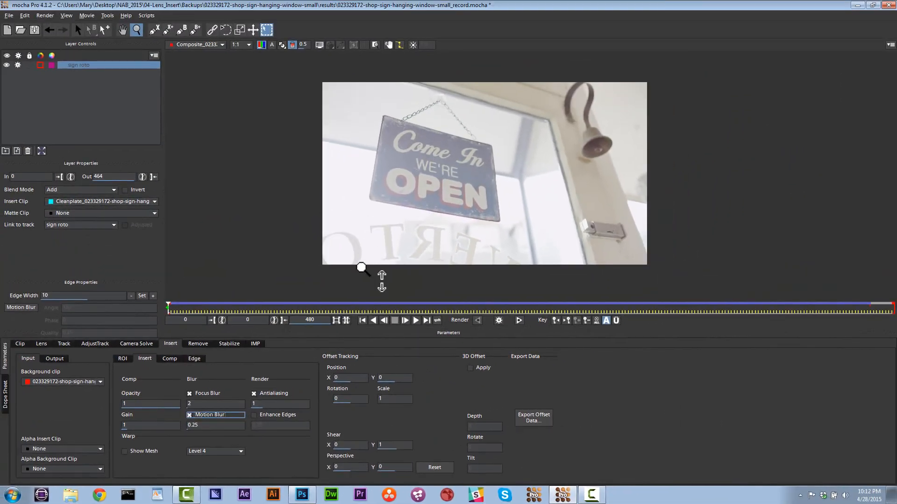
left_click(518, 321)
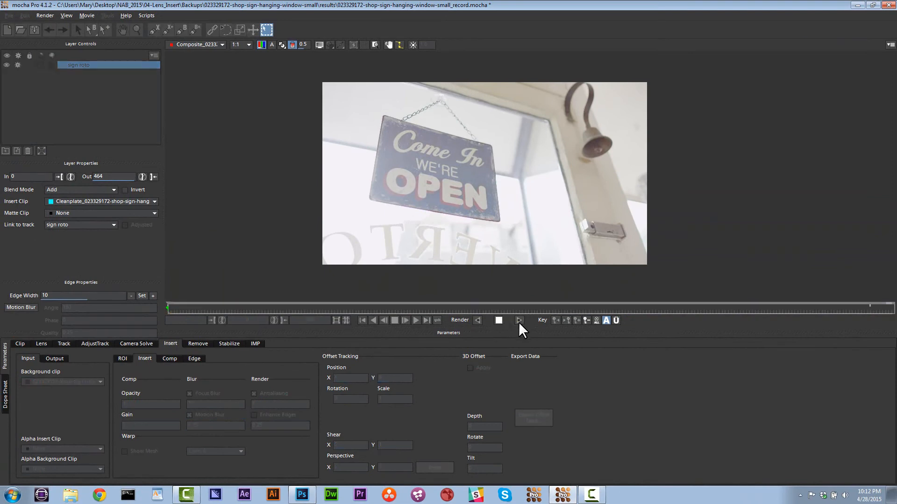